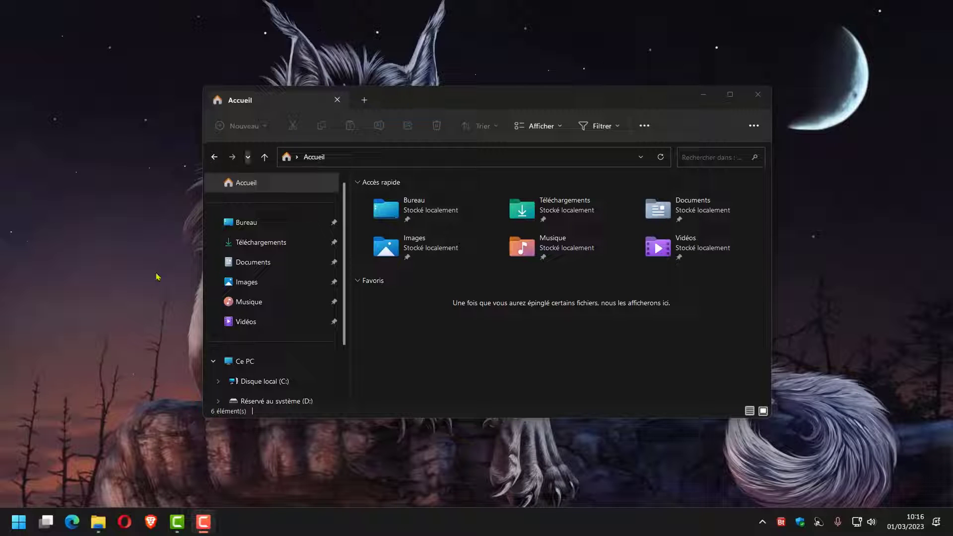
Step: Launch ShareX and clear its task list of the earlier captures
{"action": "left_click", "coordinate": [18, 522]}
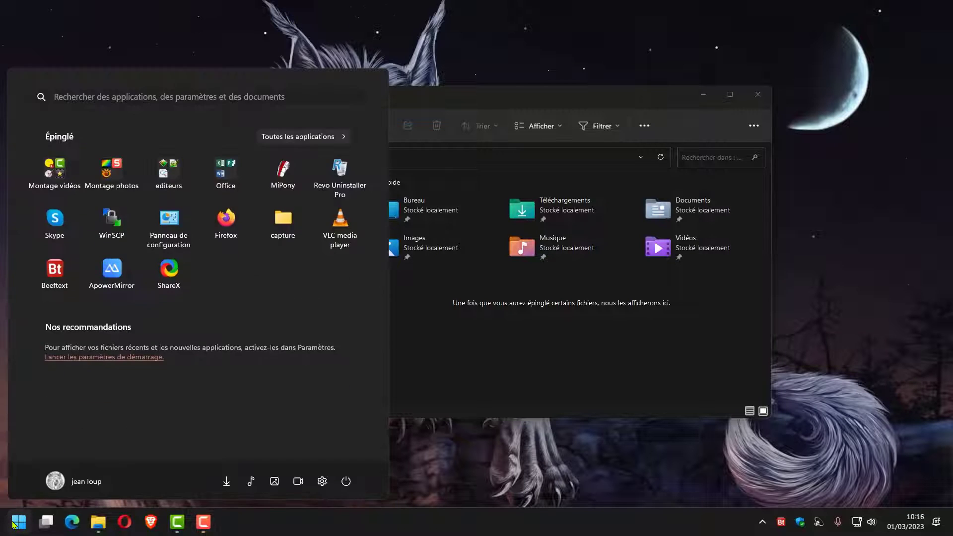
{"action": "left_click", "coordinate": [169, 271]}
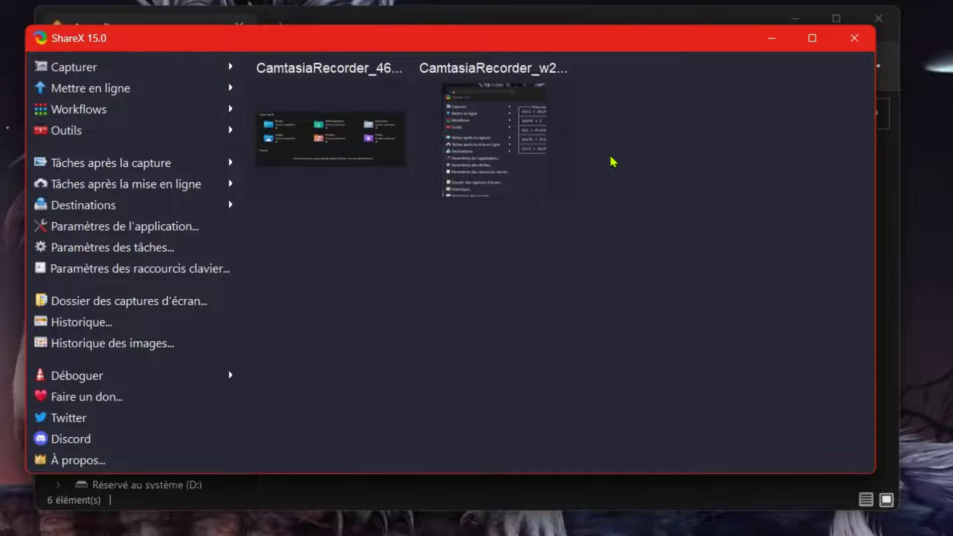
{"action": "right_click", "coordinate": [614, 162]}
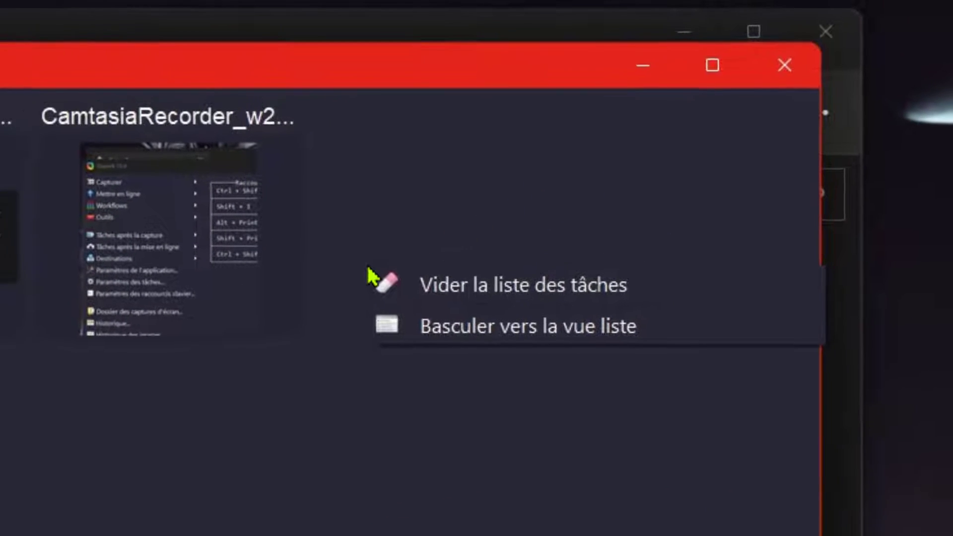
{"action": "left_click", "coordinate": [476, 293]}
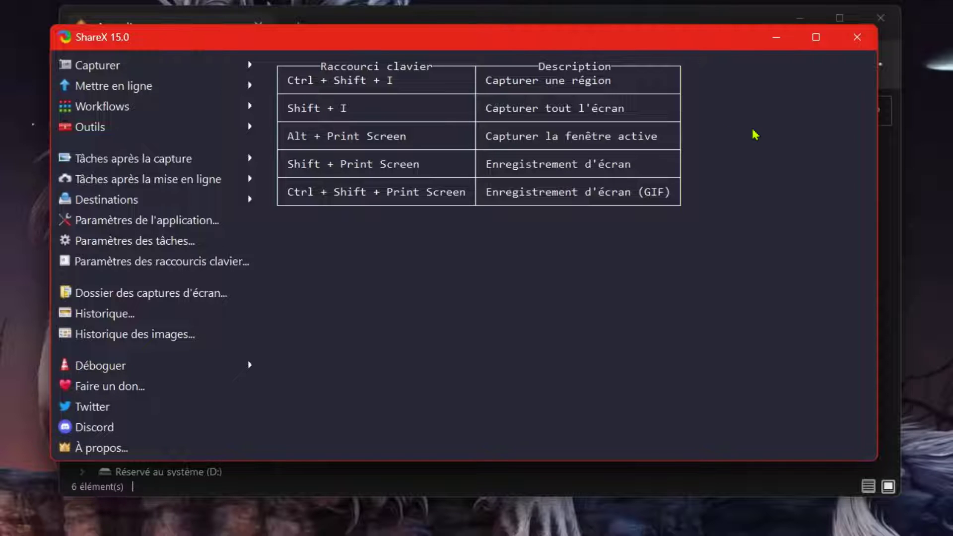
Step: Close the ShareX main window and start a region capture from the instance running in the system tray
{"action": "left_click", "coordinate": [856, 40]}
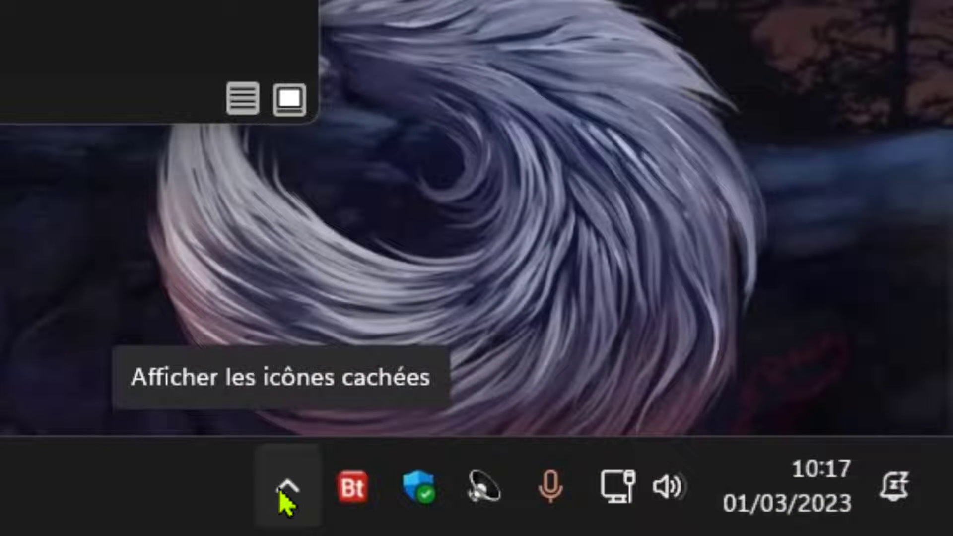
{"action": "left_click", "coordinate": [281, 492]}
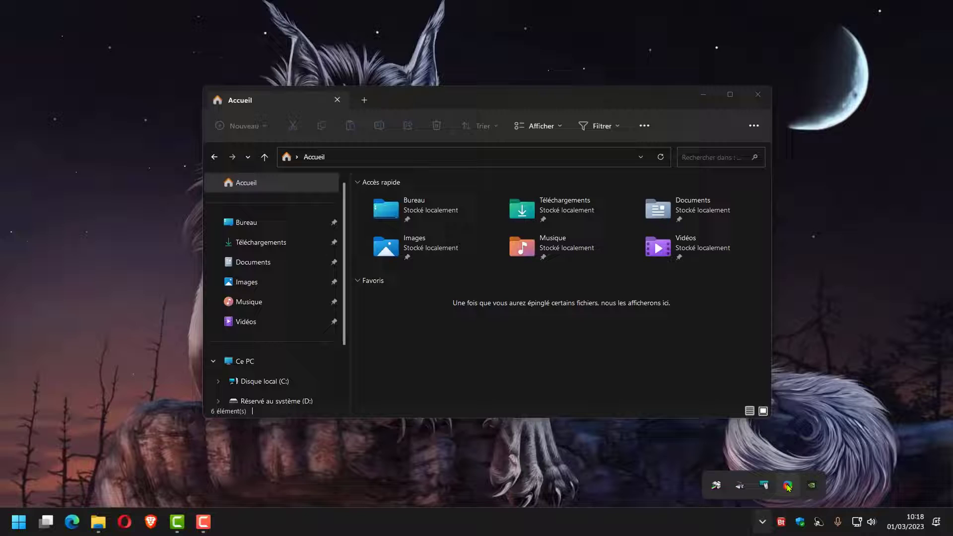
{"action": "left_click", "coordinate": [374, 360]}
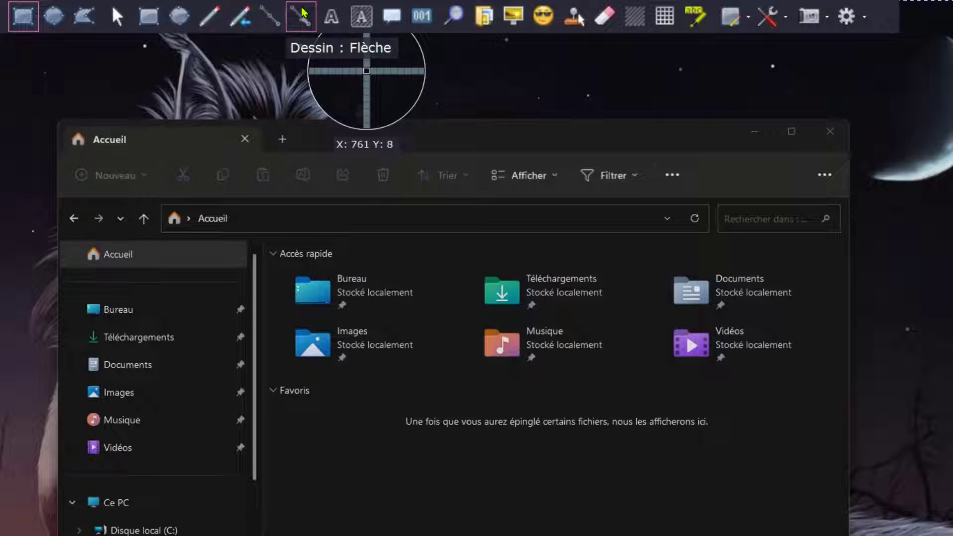
Step: Draw an arrow annotation from the Images folder to the Documents folder
{"action": "left_click", "coordinate": [302, 13]}
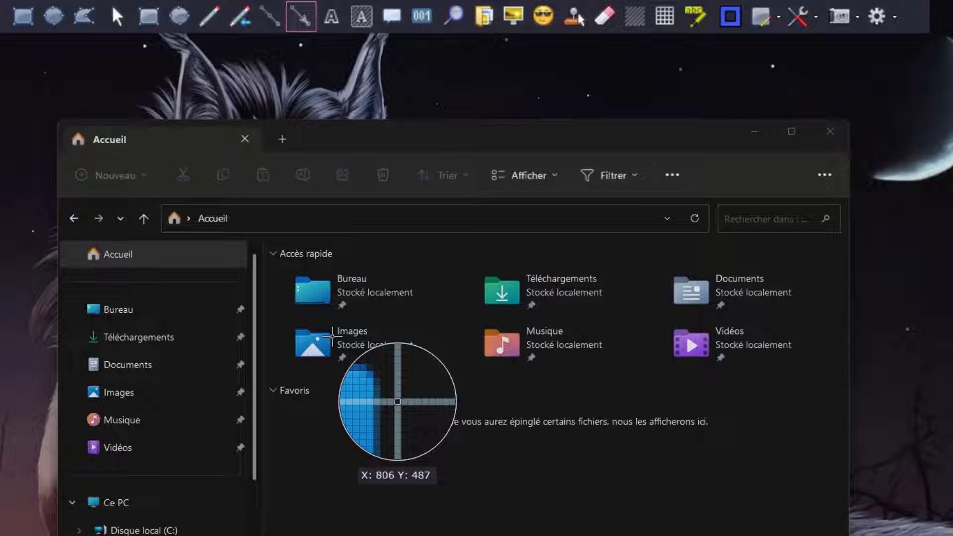
{"action": "left_click_drag", "start_coordinate": [332, 336], "coordinate": [678, 294]}
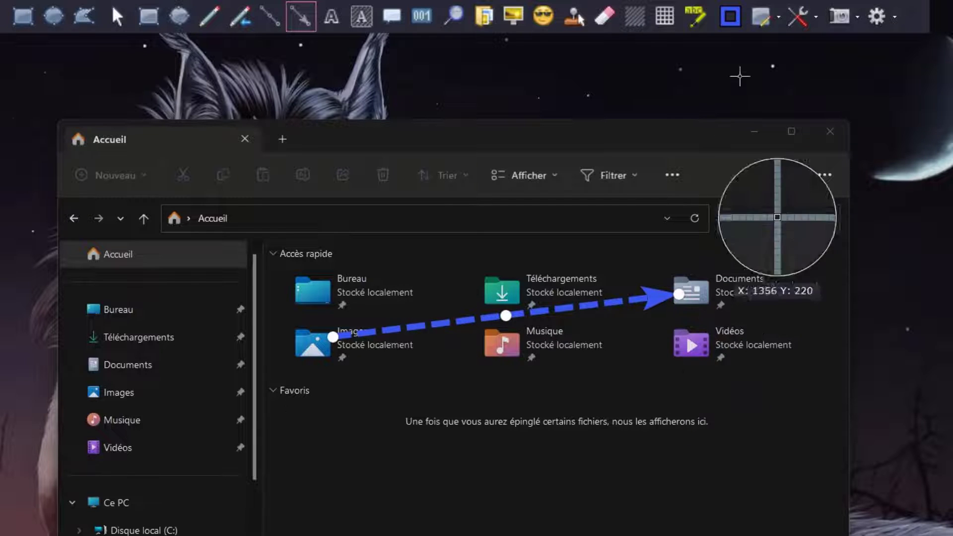
{"action": "left_click", "coordinate": [484, 316]}
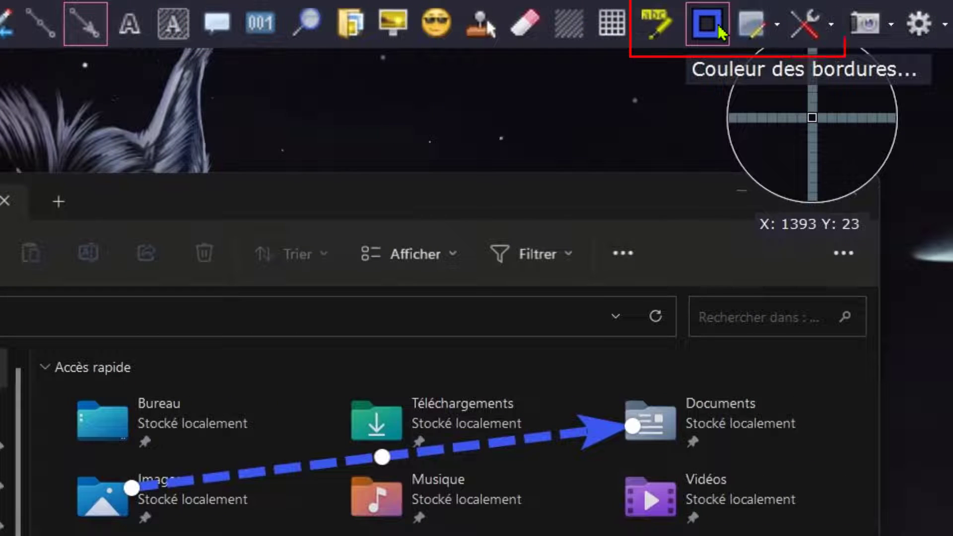
Step: Set the arrow's border style to Solid and its head direction to Fin
{"action": "left_click", "coordinate": [753, 27]}
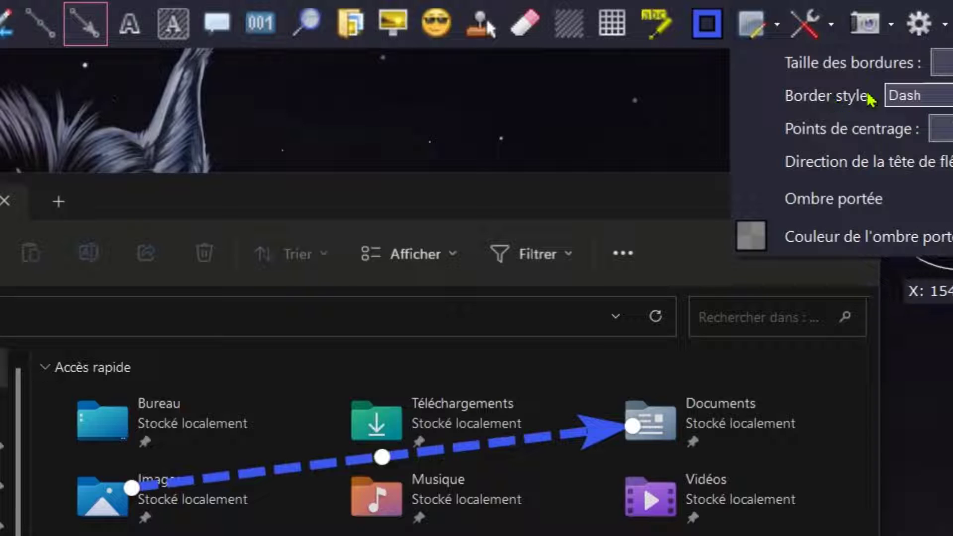
{"action": "left_click", "coordinate": [918, 96]}
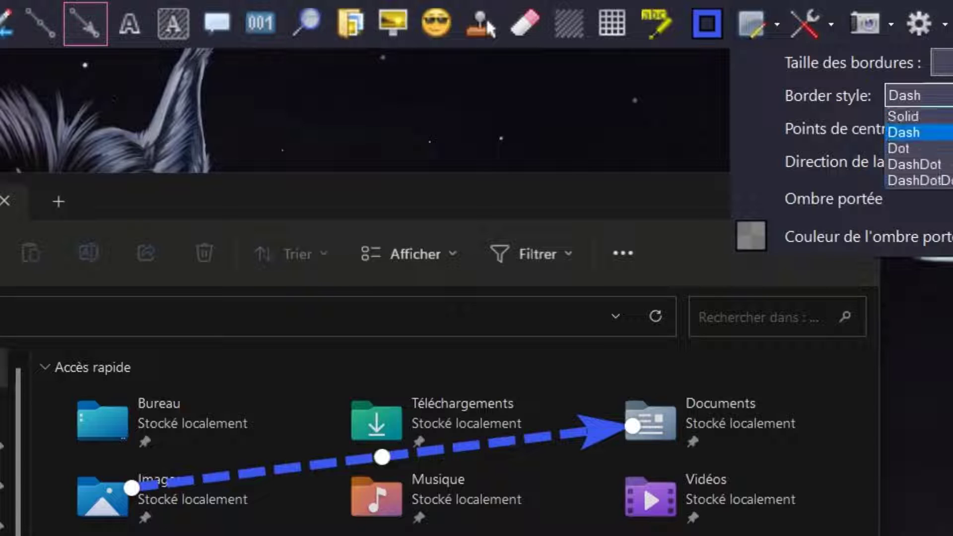
{"action": "left_click", "coordinate": [901, 117]}
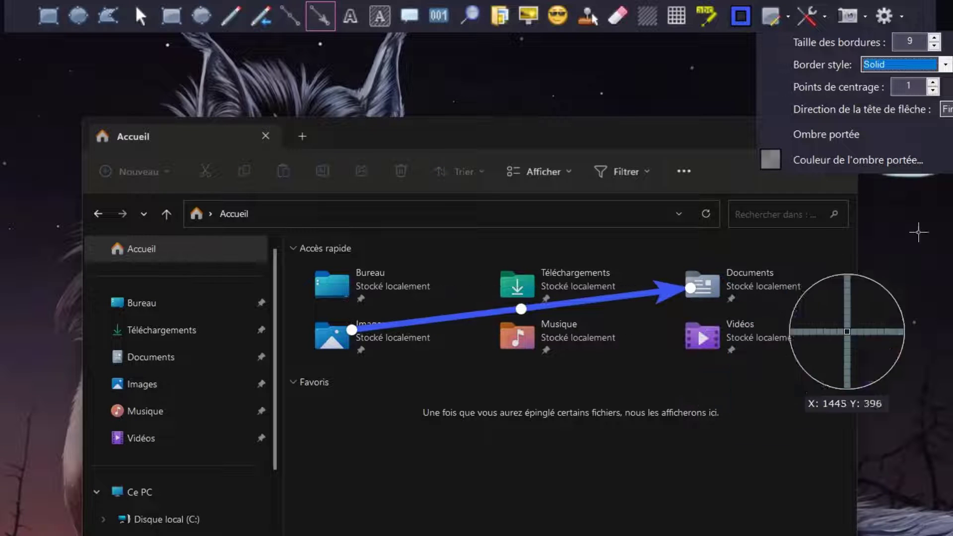
{"action": "left_click", "coordinate": [947, 109]}
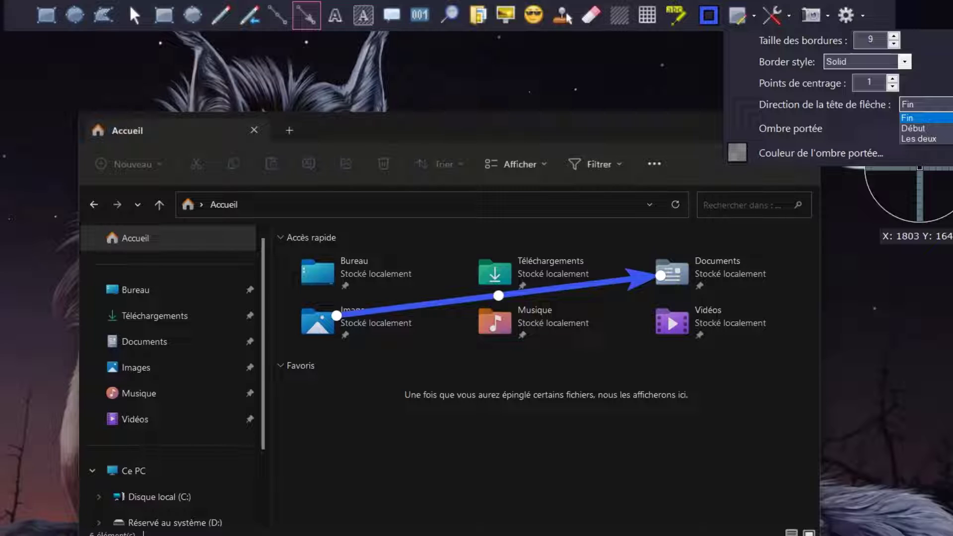
{"action": "left_click", "coordinate": [916, 117]}
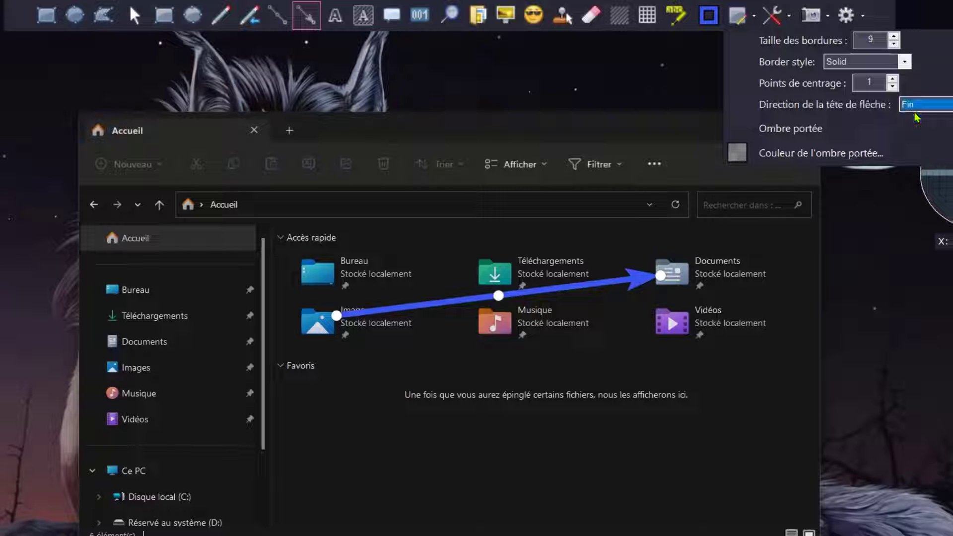
Step: Change the arrow's border colour to the red F23C55
{"action": "left_click", "coordinate": [709, 15]}
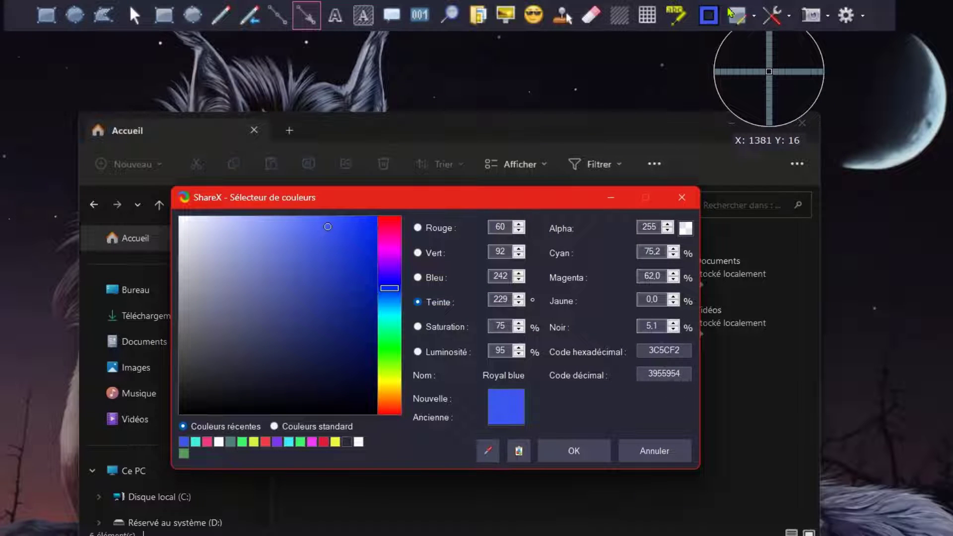
{"action": "left_click", "coordinate": [389, 222]}
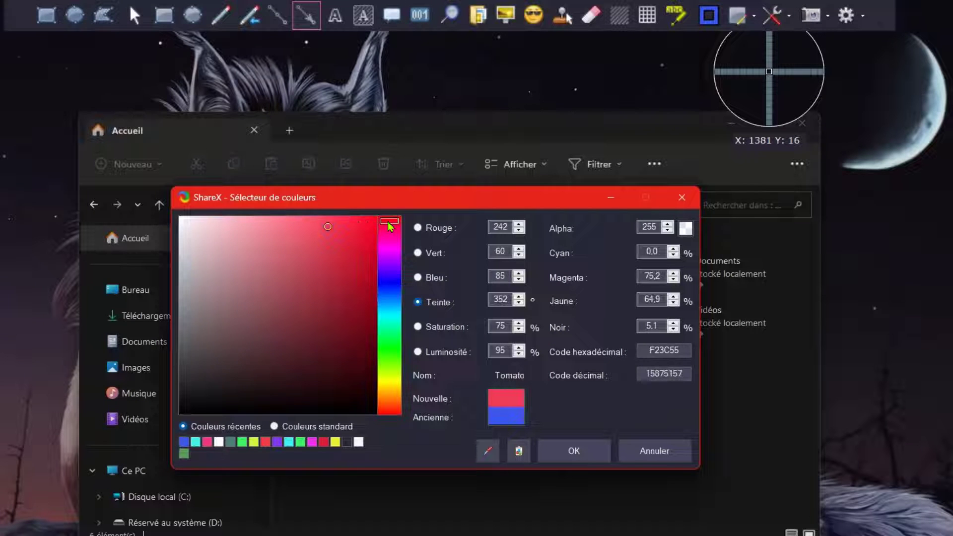
{"action": "left_click", "coordinate": [565, 457]}
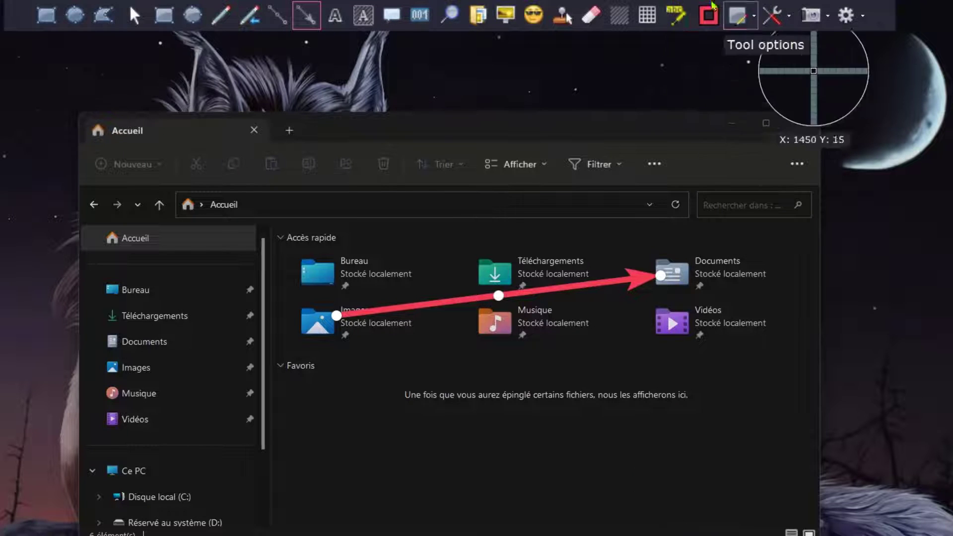
Step: Try a thicker line of 18 on the arrow, and settle its border size at 11
{"action": "left_click", "coordinate": [747, 20]}
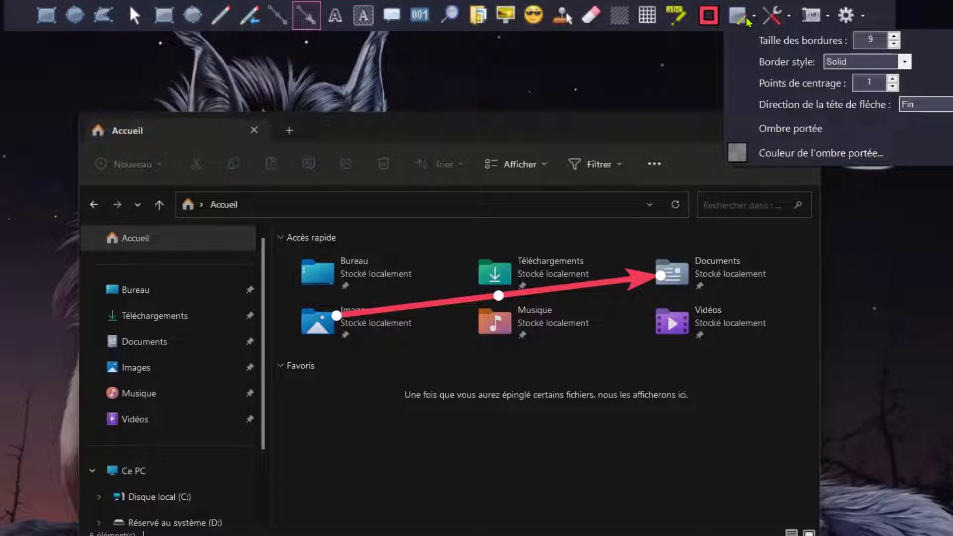
{"action": "left_click", "coordinate": [776, 23]}
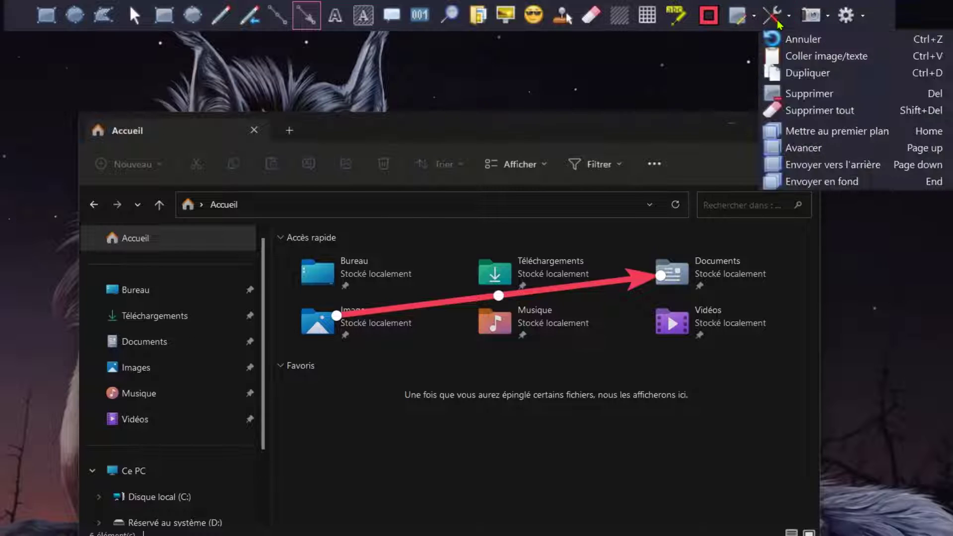
{"action": "left_click", "coordinate": [745, 19]}
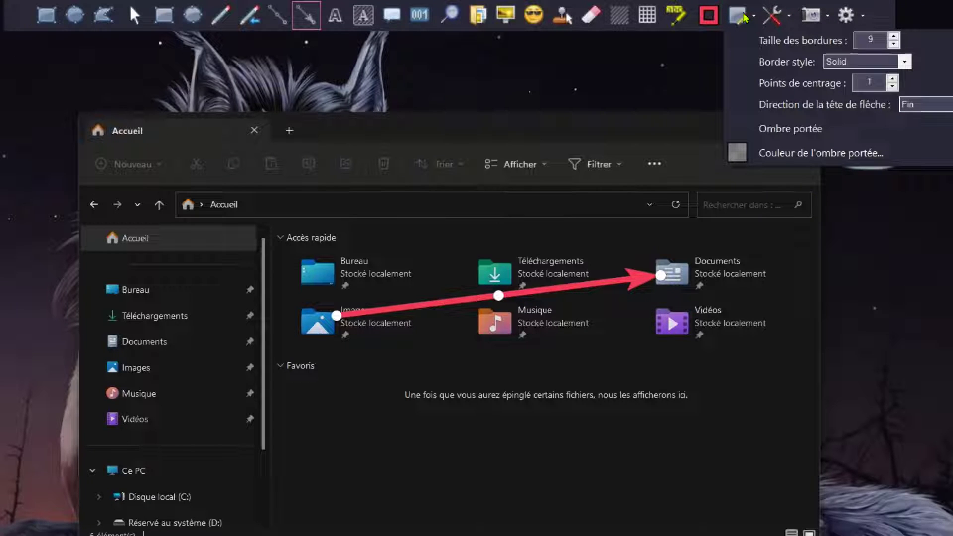
{"action": "left_click", "coordinate": [894, 38]}
{"action": "left_click", "coordinate": [894, 37]}
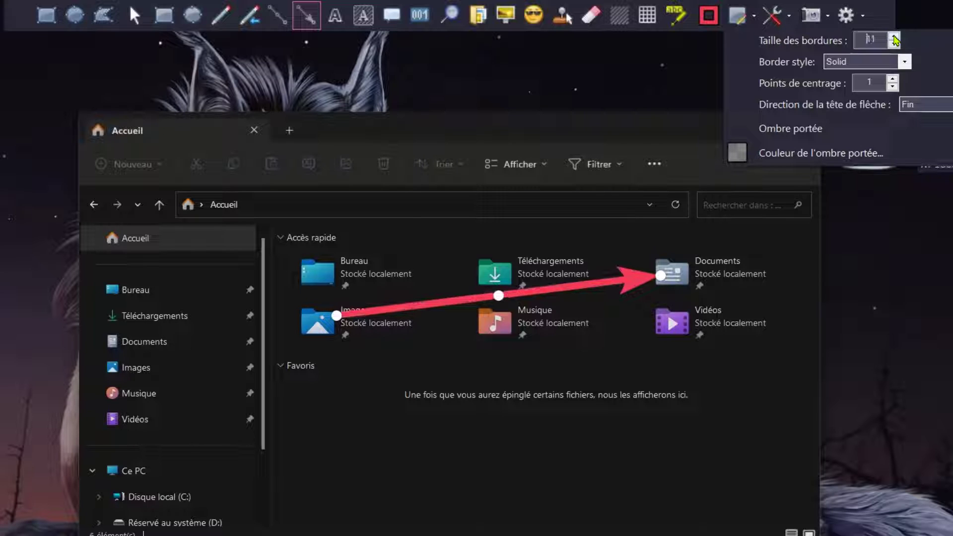
{"action": "left_click", "coordinate": [894, 38]}
{"action": "left_click", "coordinate": [894, 38]}
{"action": "left_click", "coordinate": [894, 38]}
{"action": "left_click", "coordinate": [894, 38]}
{"action": "left_click", "coordinate": [894, 38]}
{"action": "left_click", "coordinate": [894, 38]}
{"action": "left_click", "coordinate": [894, 37]}
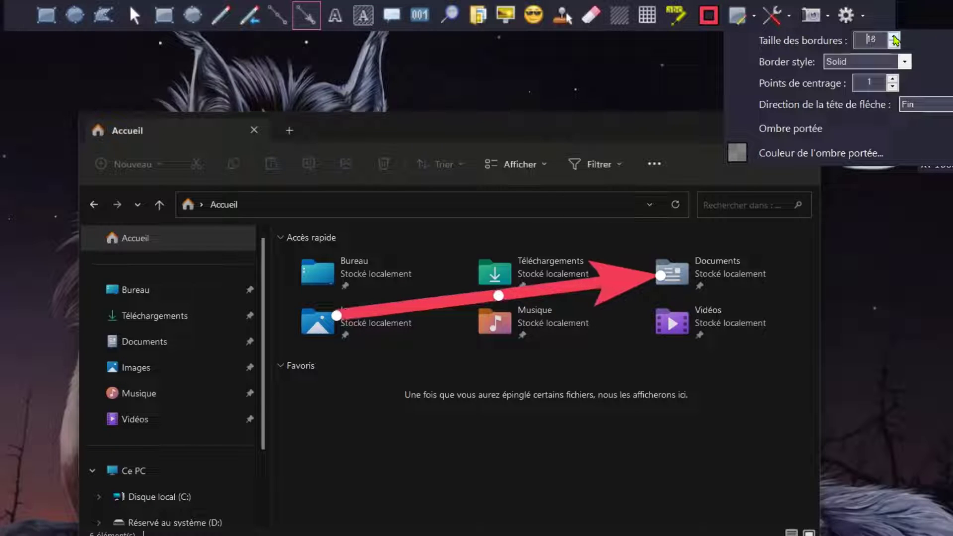
{"action": "left_click", "coordinate": [896, 44]}
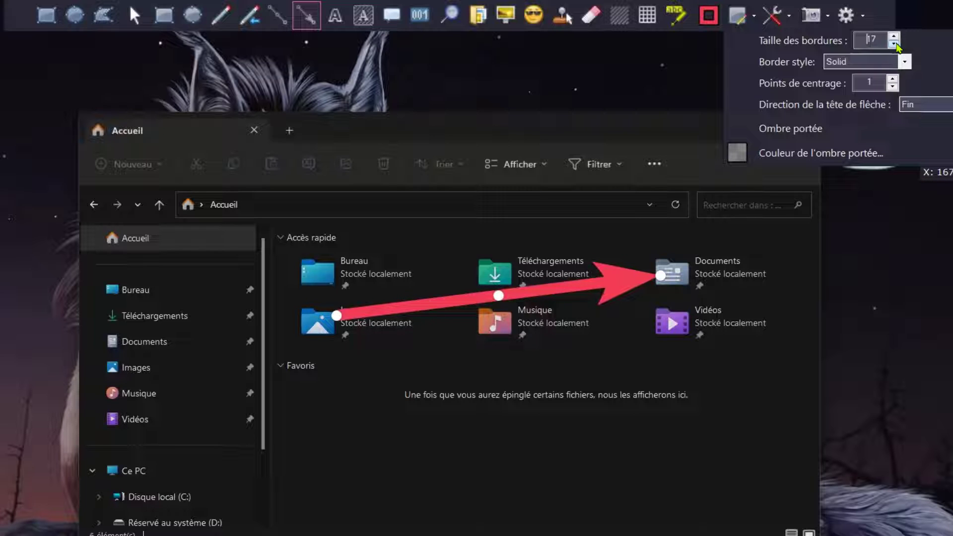
{"action": "left_click", "coordinate": [895, 44]}
{"action": "left_click", "coordinate": [896, 44]}
{"action": "left_click", "coordinate": [896, 45]}
{"action": "left_click", "coordinate": [896, 44]}
{"action": "left_click", "coordinate": [895, 44]}
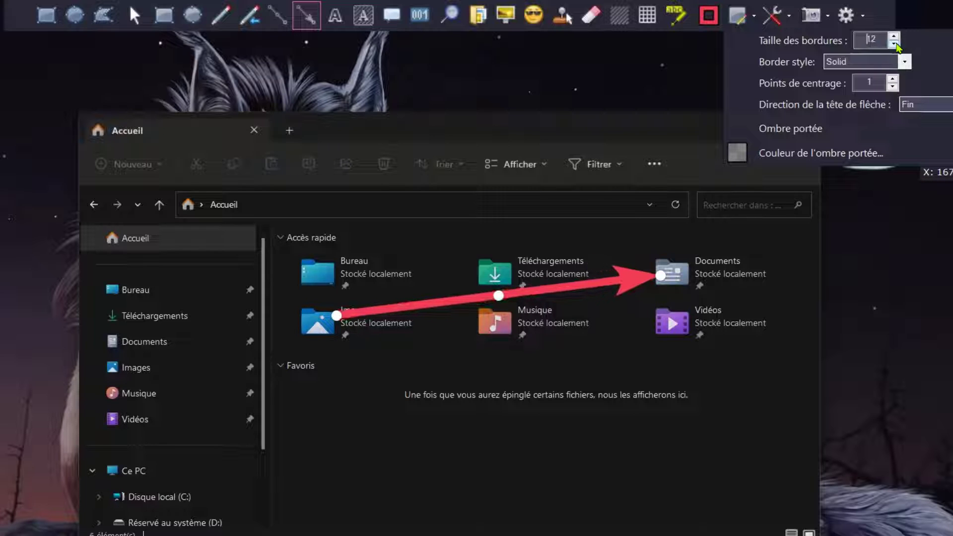
{"action": "left_click", "coordinate": [896, 44]}
{"action": "left_click", "coordinate": [866, 64]}
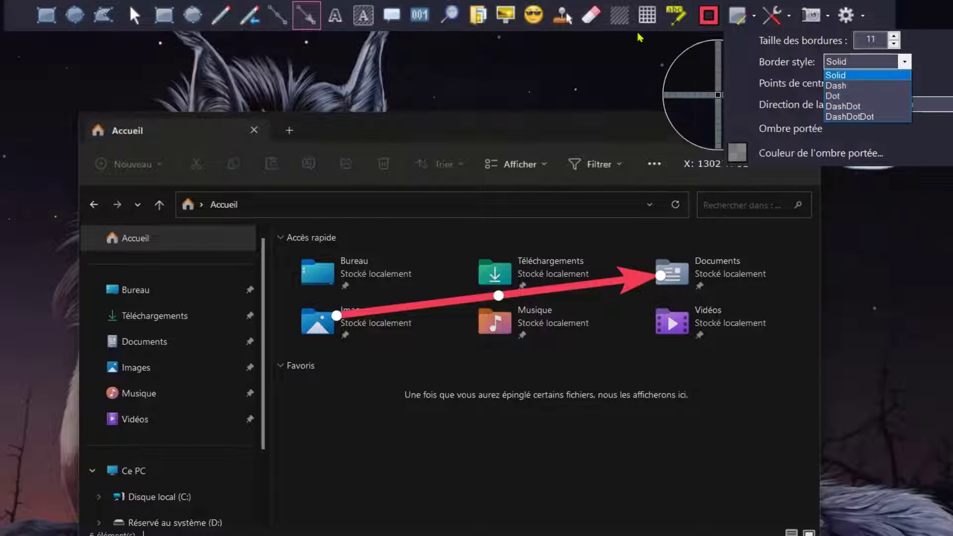
{"action": "left_click", "coordinate": [656, 58]}
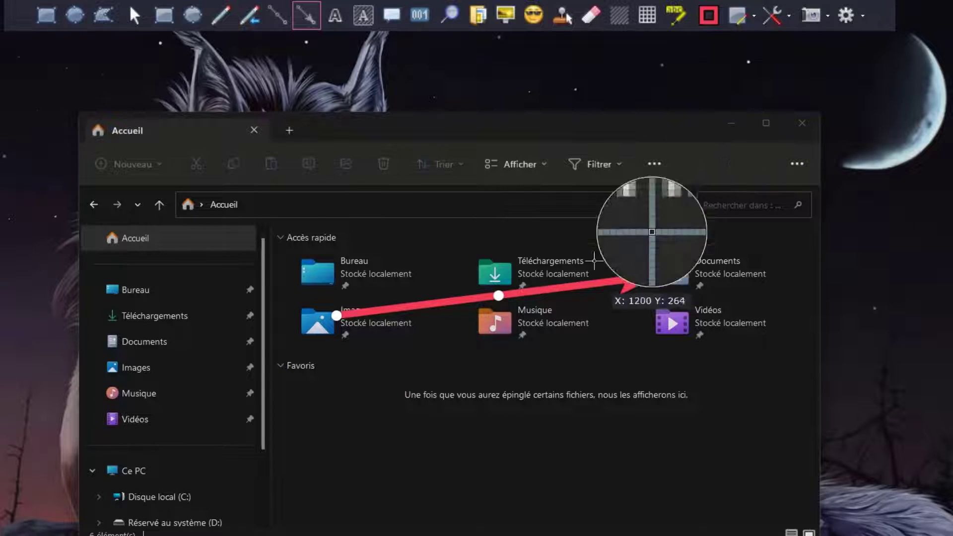
Step: Lower the arrow's start point beside the Images folder and curve the arrow by pulling its midpoint below the Musique folder
{"action": "left_click", "coordinate": [435, 301]}
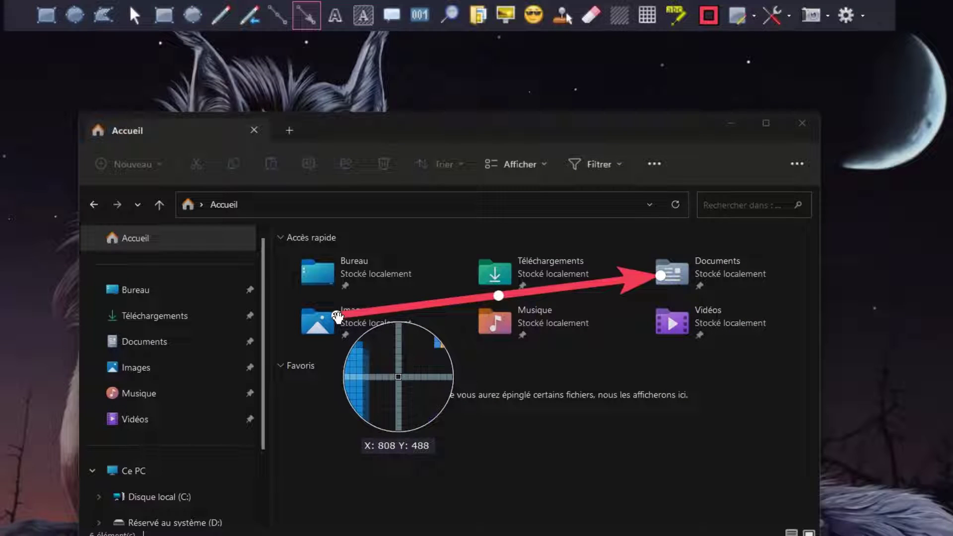
{"action": "left_click_drag", "start_coordinate": [337, 316], "coordinate": [339, 336]}
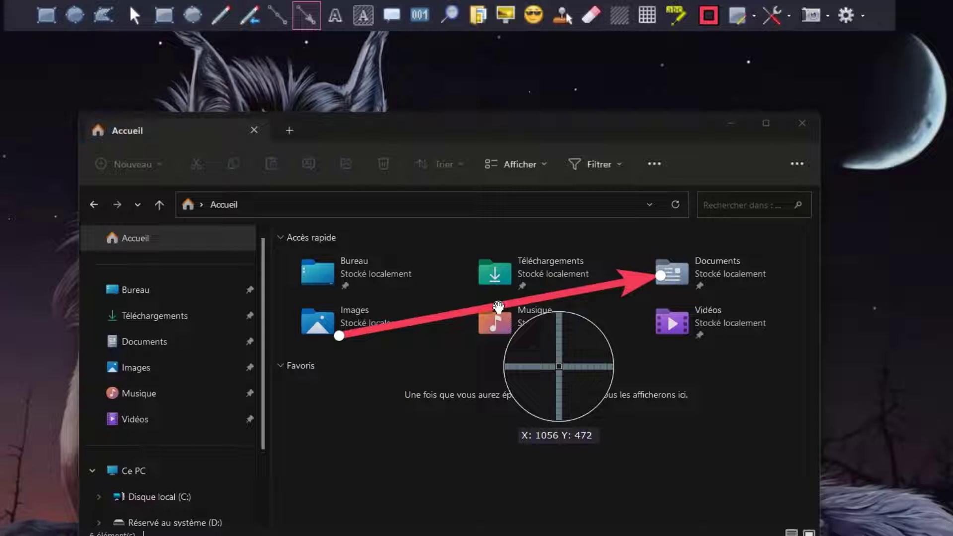
{"action": "left_click_drag", "start_coordinate": [498, 307], "coordinate": [584, 356]}
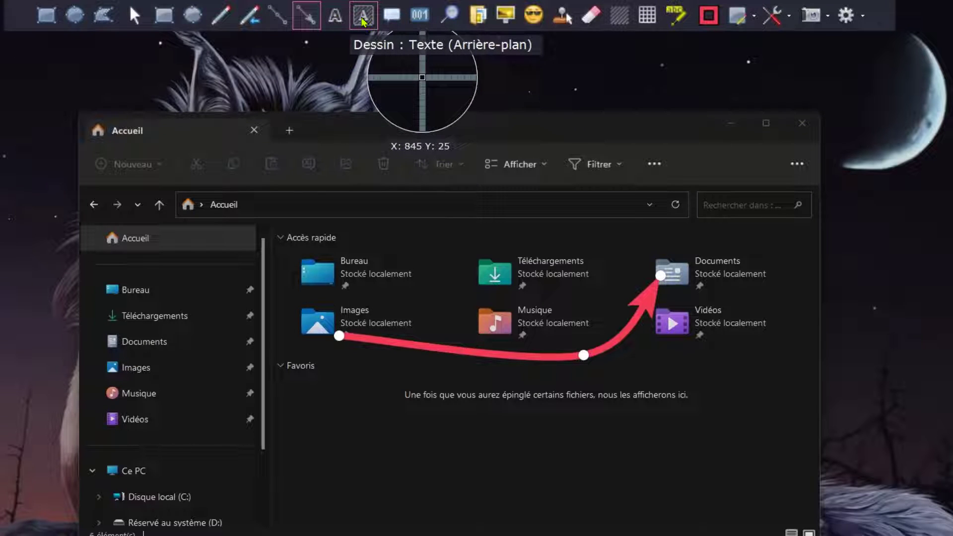
Step: Start an outlined text annotation near the Favoris heading and enter "mon texte" as its content
{"action": "left_click", "coordinate": [337, 20]}
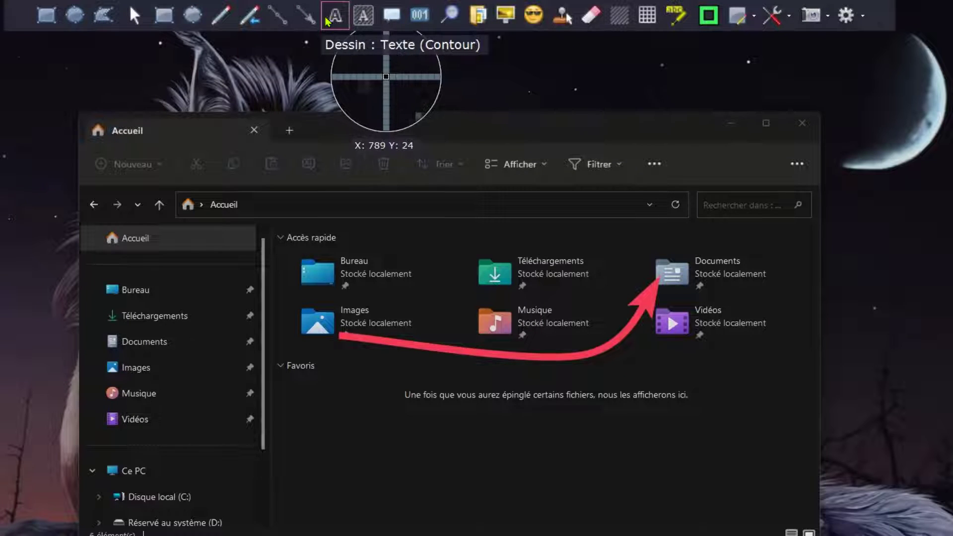
{"action": "left_click", "coordinate": [287, 387]}
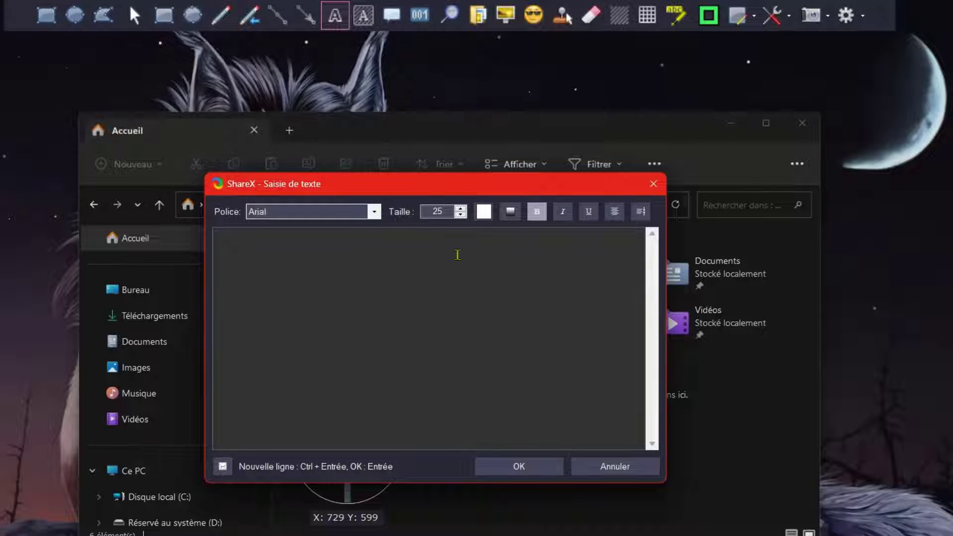
{"action": "type", "text": "mon"}
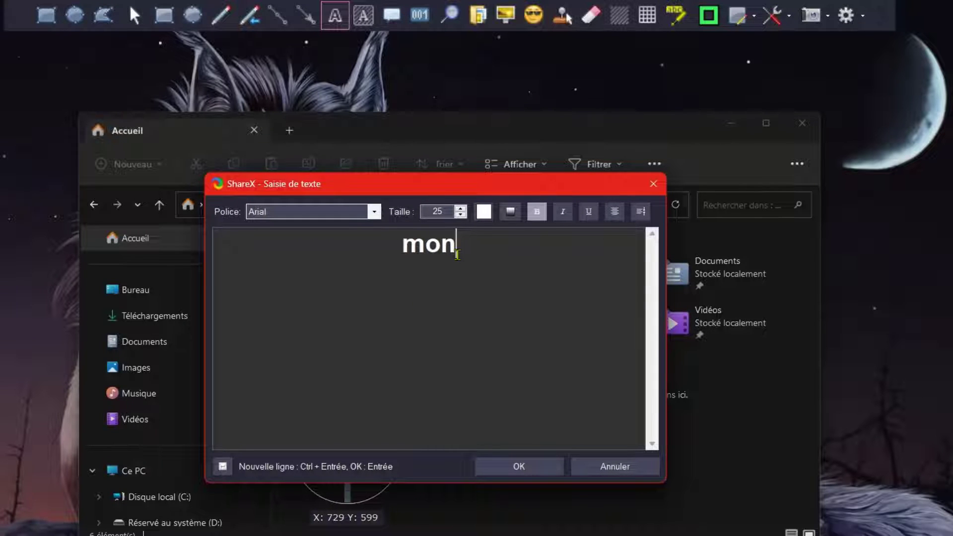
{"action": "type", "text": " es"}
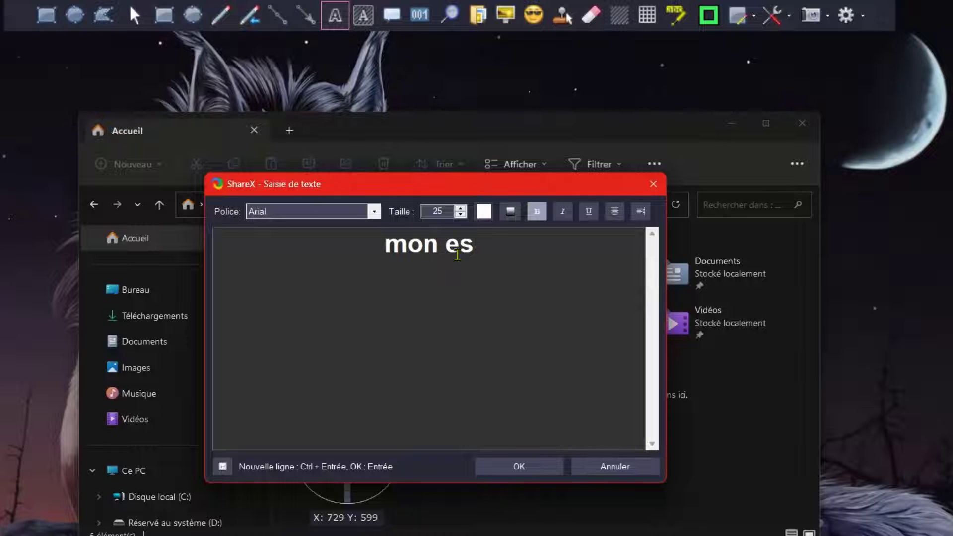
{"action": "key", "text": "BackSpace"}
{"action": "type", "text": "xte"}
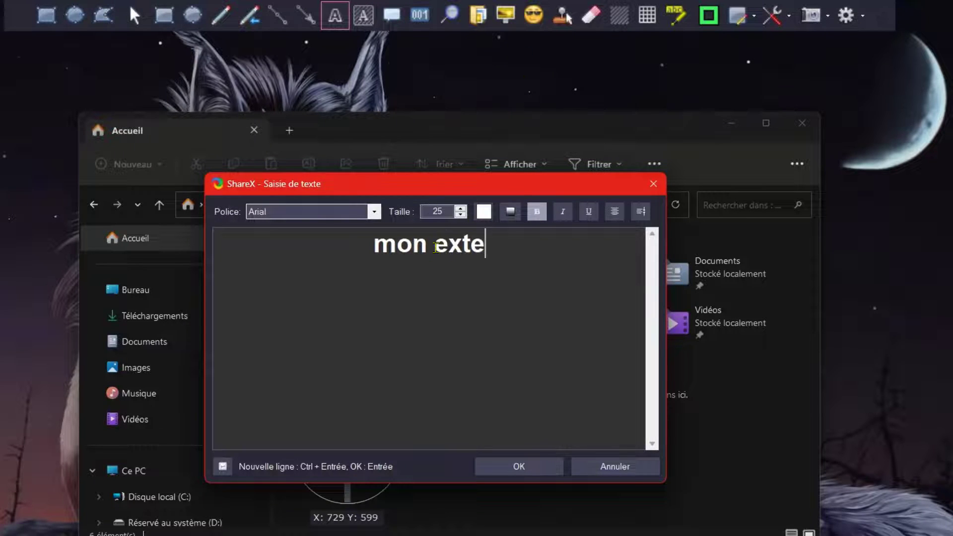
{"action": "type", "text": "t"}
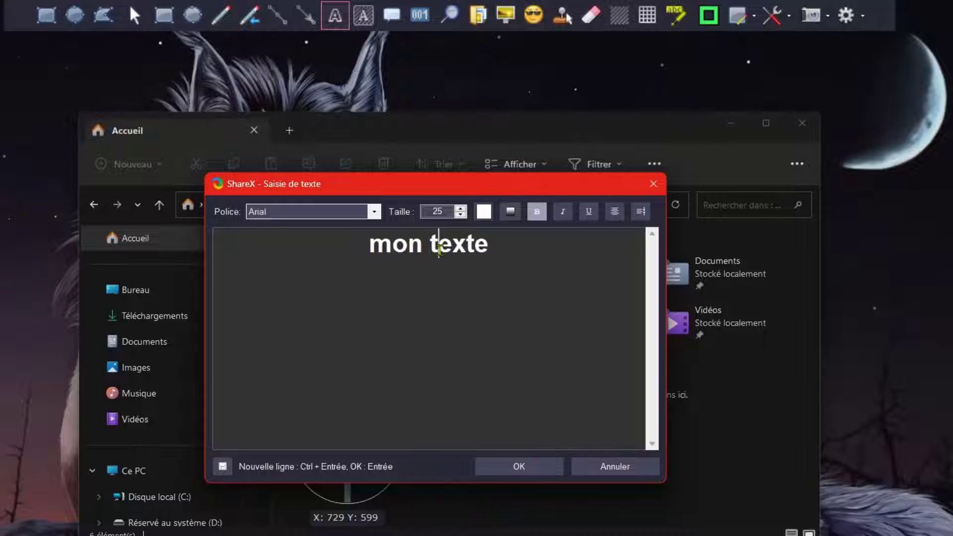
Step: Set the text size to 21, place the text, and move it just below the Favoris heading
{"action": "left_click", "coordinate": [461, 214]}
{"action": "left_click", "coordinate": [461, 215]}
{"action": "left_click", "coordinate": [460, 214]}
{"action": "left_click", "coordinate": [460, 214]}
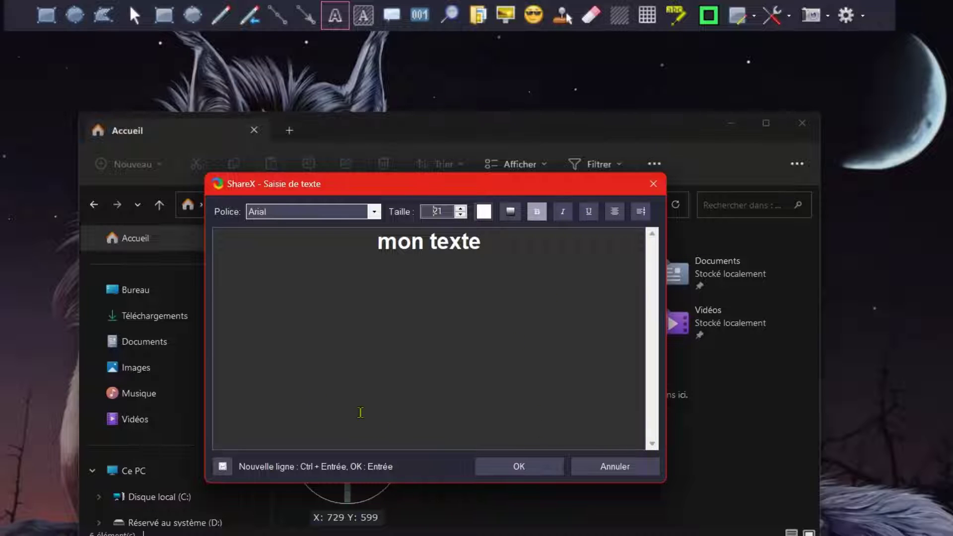
{"action": "left_click", "coordinate": [506, 467]}
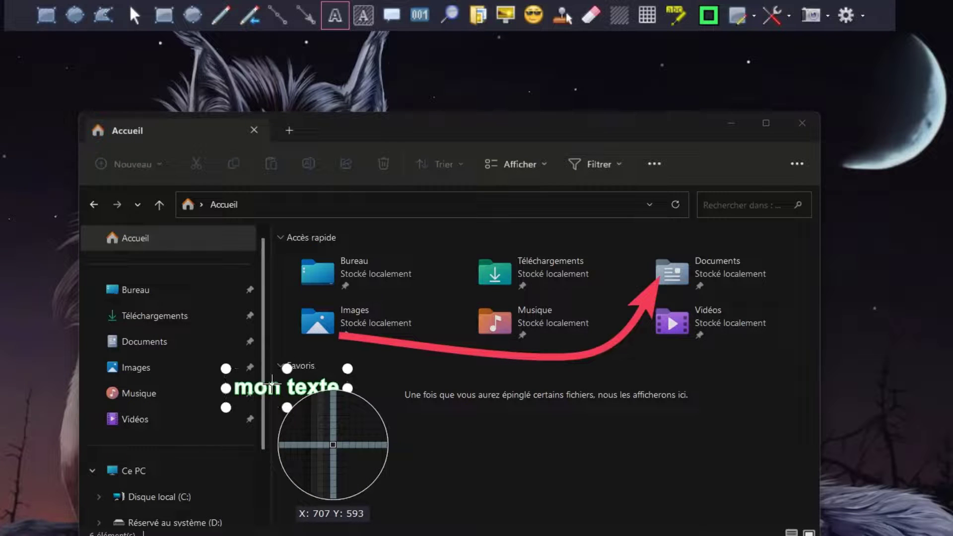
{"action": "mouse_move", "coordinate": [272, 383]}
{"action": "left_mouse_down"}
{"action": "mouse_move", "coordinate": [325, 385]}
{"action": "mouse_move", "coordinate": [345, 414]}
{"action": "mouse_move", "coordinate": [338, 410]}
{"action": "left_mouse_up"}
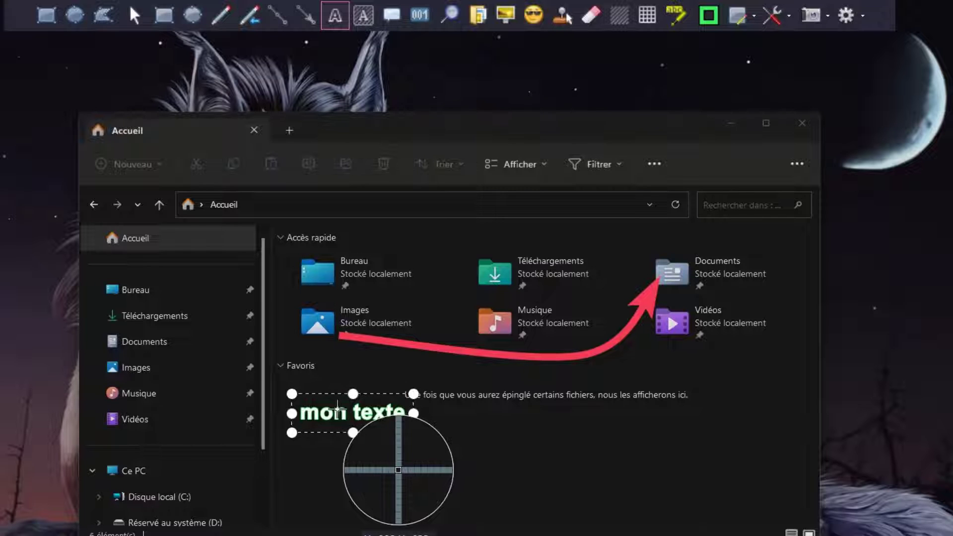
Step: Change the outlined text's border colour to the violet EE3CF2 from the recent colours
{"action": "left_click", "coordinate": [707, 22]}
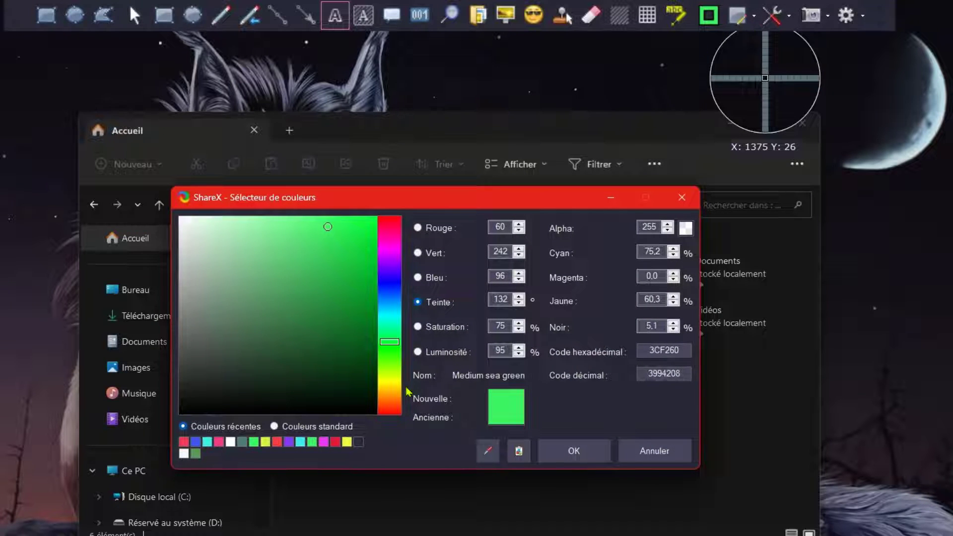
{"action": "left_click", "coordinate": [324, 443]}
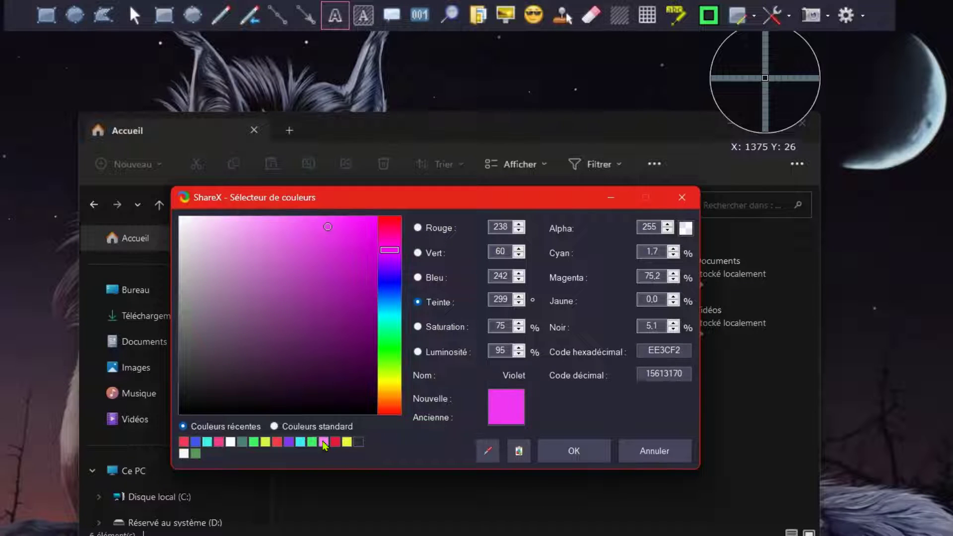
{"action": "left_click", "coordinate": [573, 450]}
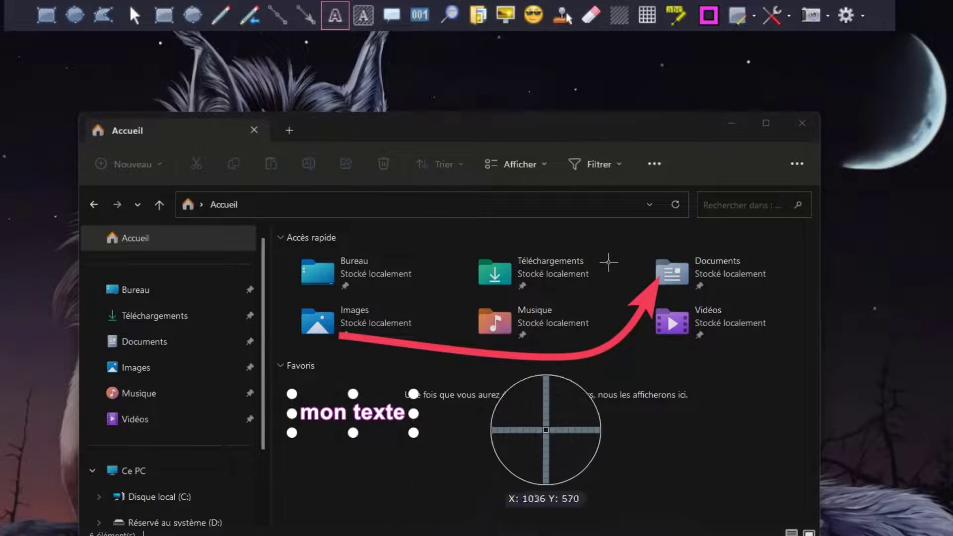
Step: Thicken the violet border of the outlined text to a size of about 11
{"action": "left_click", "coordinate": [745, 18]}
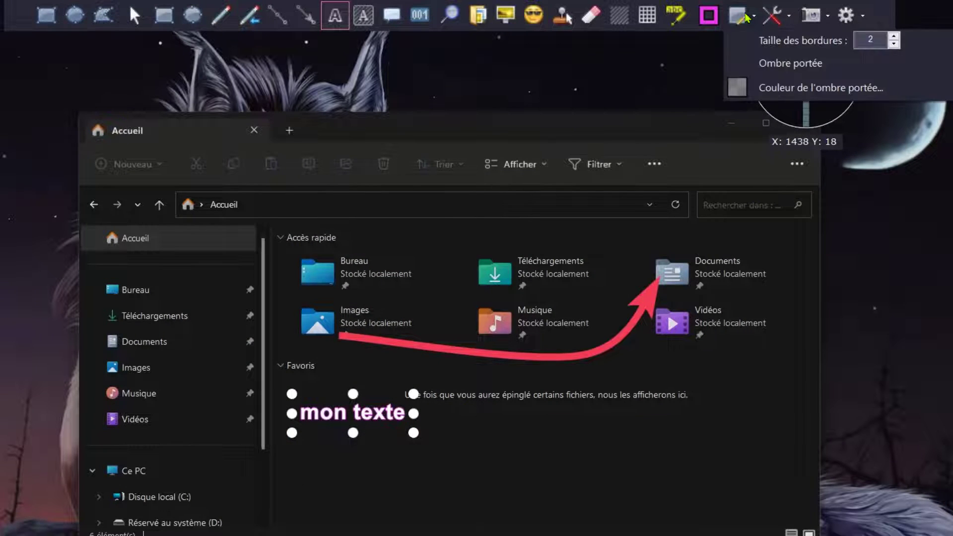
{"action": "left_click", "coordinate": [893, 39]}
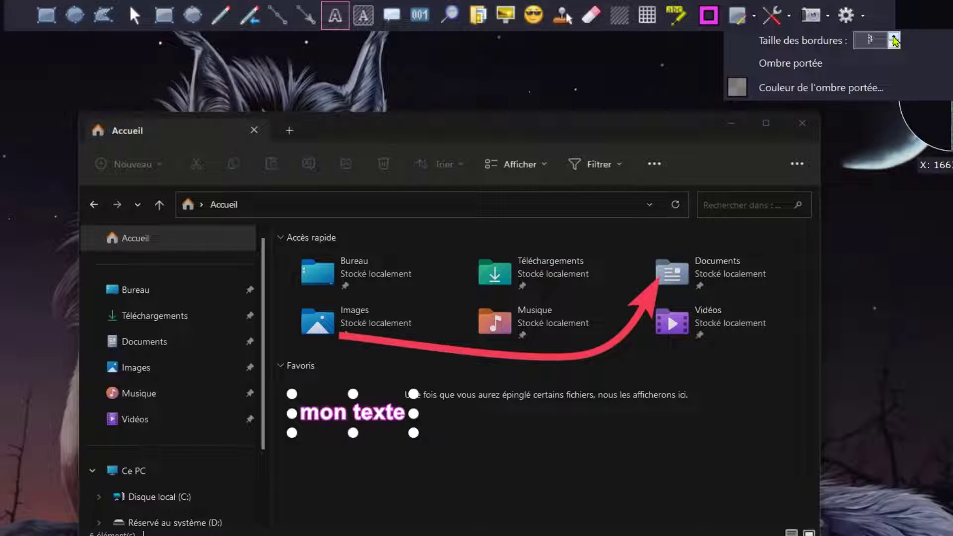
{"action": "left_click", "coordinate": [894, 40]}
{"action": "left_click", "coordinate": [894, 40]}
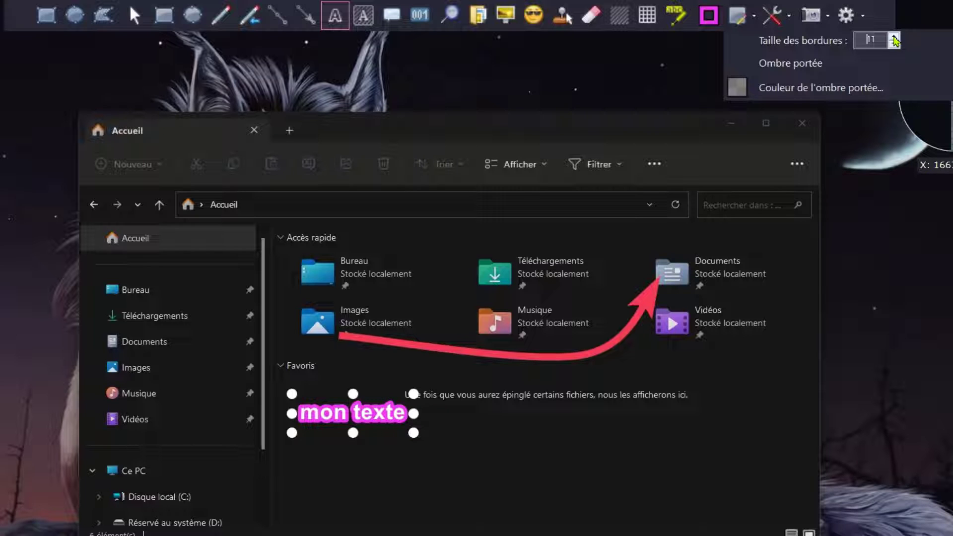
{"action": "left_click", "coordinate": [894, 44]}
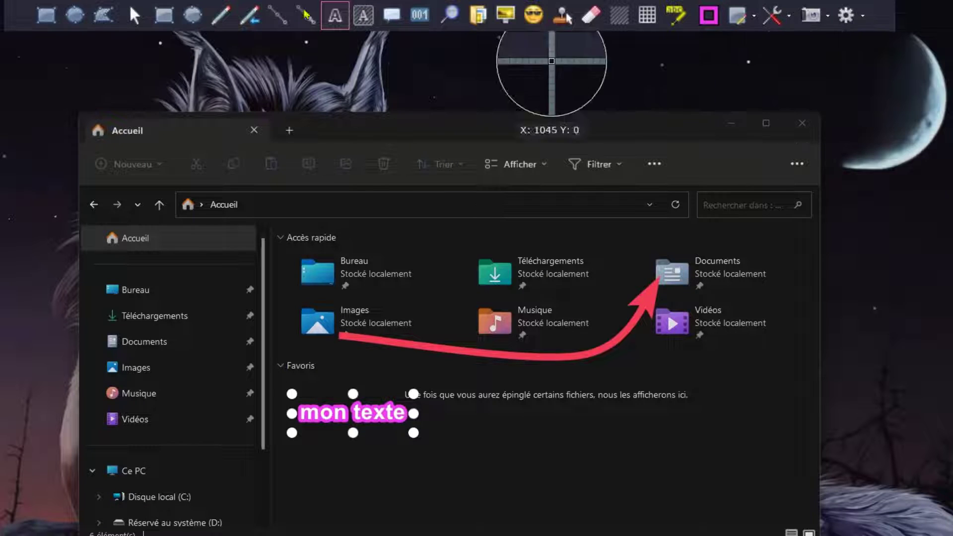
Step: Add a background text annotation reading "mon texte" and place it directly beneath the violet-outlined text
{"action": "left_click", "coordinate": [364, 16]}
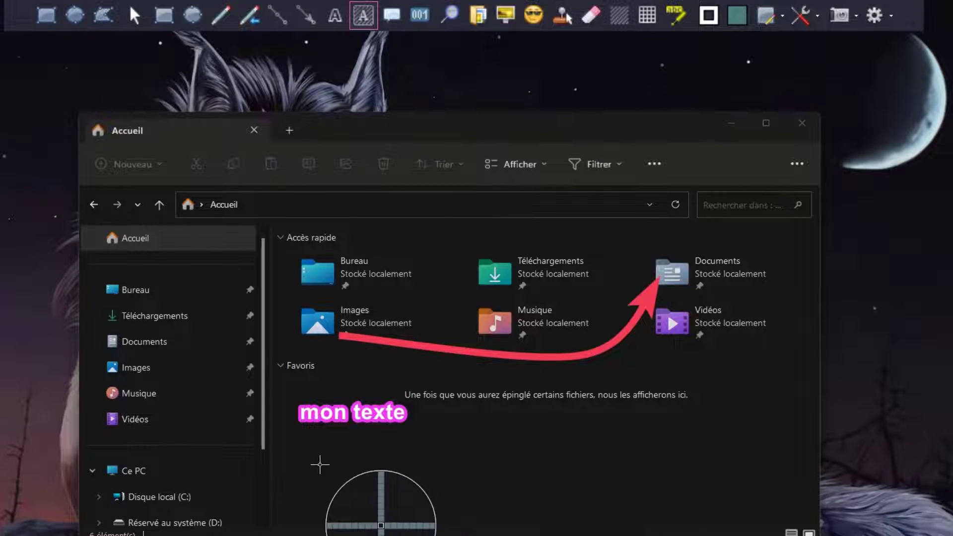
{"action": "left_click", "coordinate": [295, 446]}
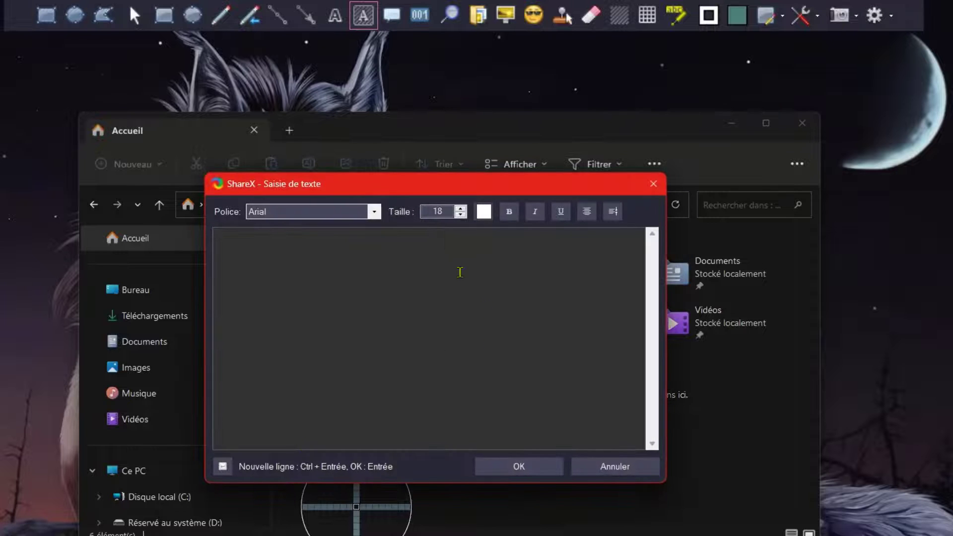
{"action": "type", "text": "mon texte"}
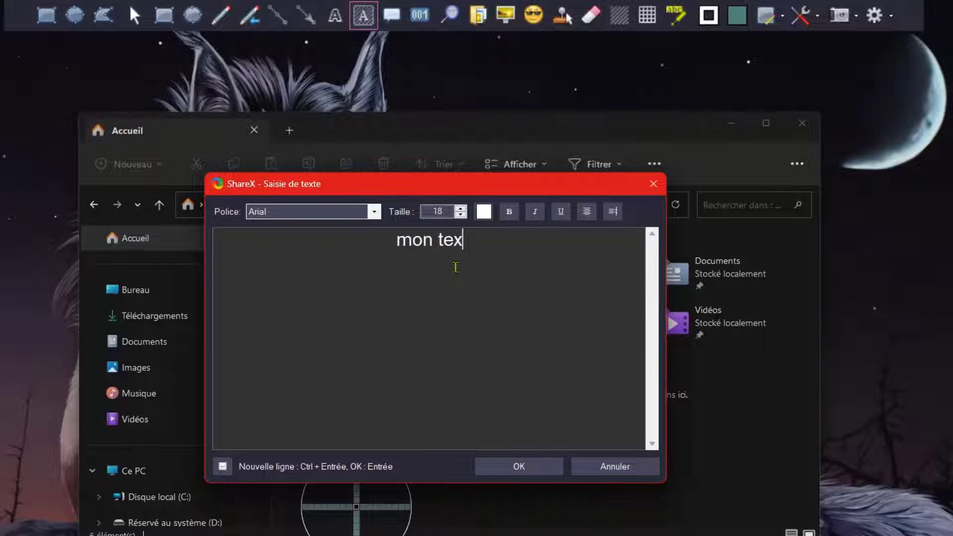
{"action": "left_click", "coordinate": [517, 465]}
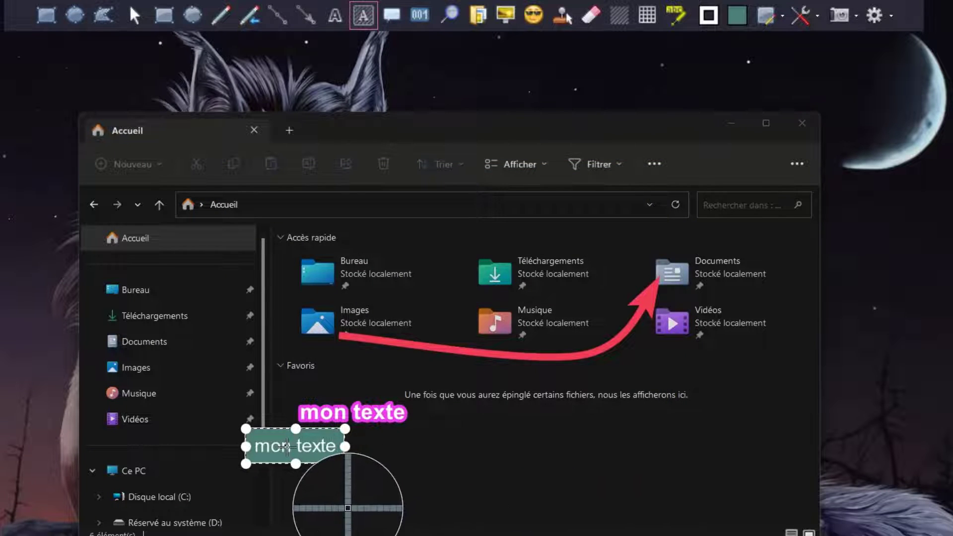
{"action": "left_click_drag", "start_coordinate": [271, 436], "coordinate": [316, 441]}
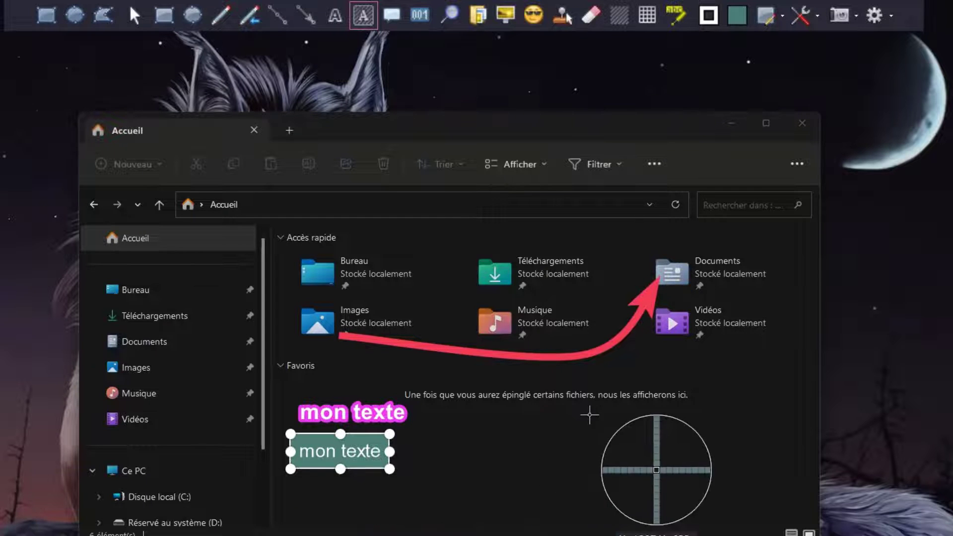
Step: Change the background text's fill colour to the green 53804C
{"action": "left_click", "coordinate": [737, 17]}
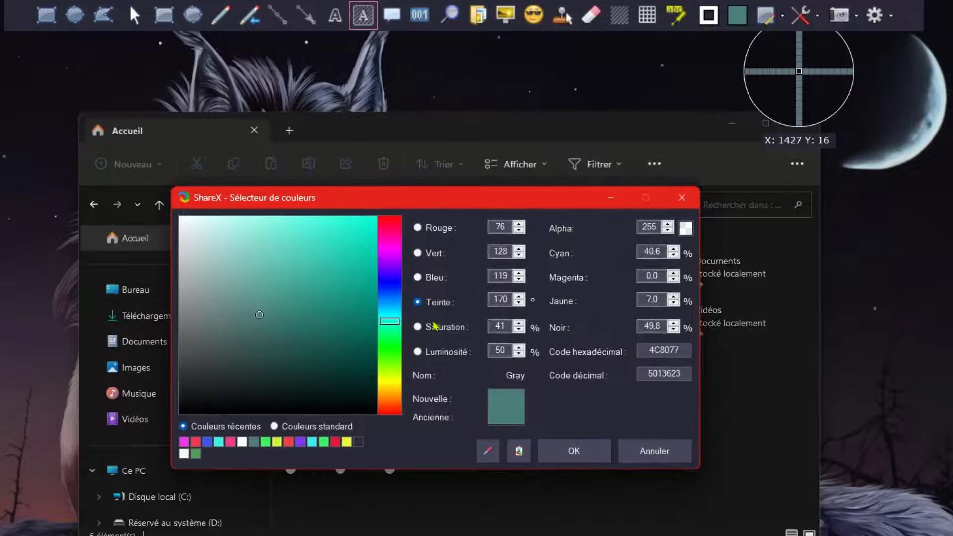
{"action": "left_click", "coordinate": [388, 358]}
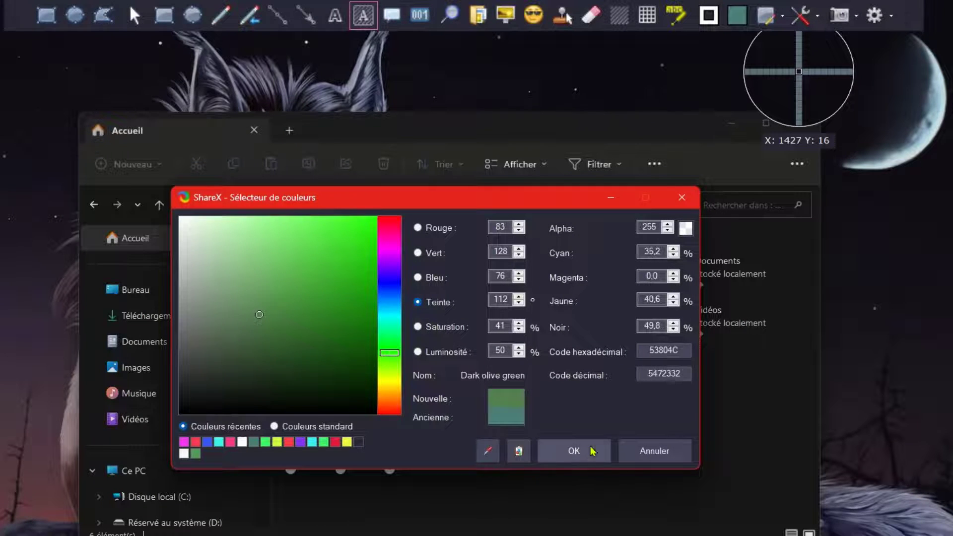
{"action": "left_click", "coordinate": [568, 453]}
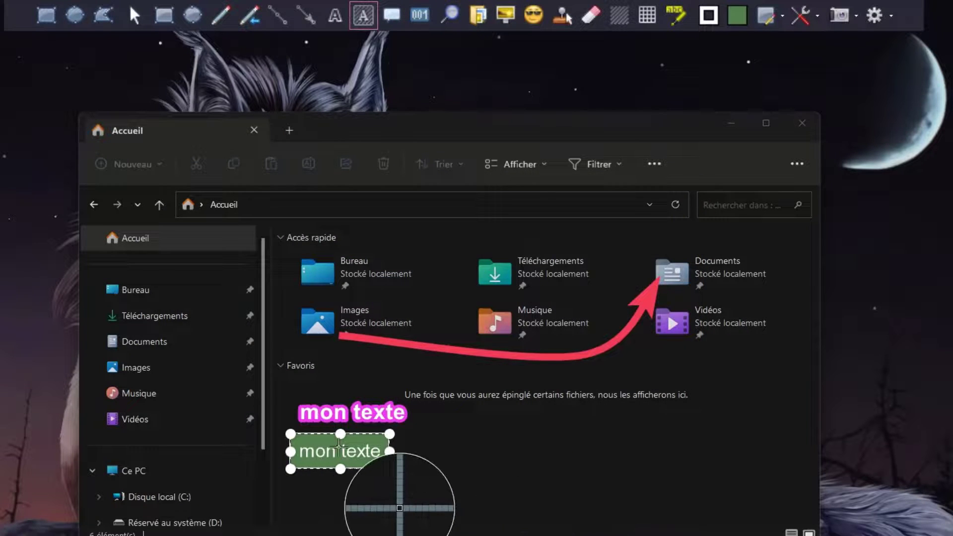
Step: Change the background text's border colour to the red E81818
{"action": "left_click", "coordinate": [710, 15]}
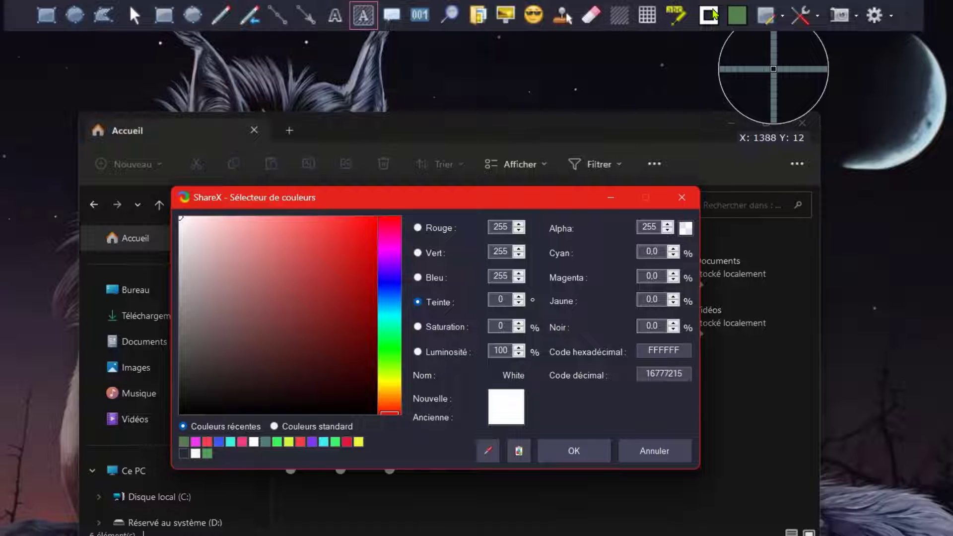
{"action": "left_click", "coordinate": [356, 234]}
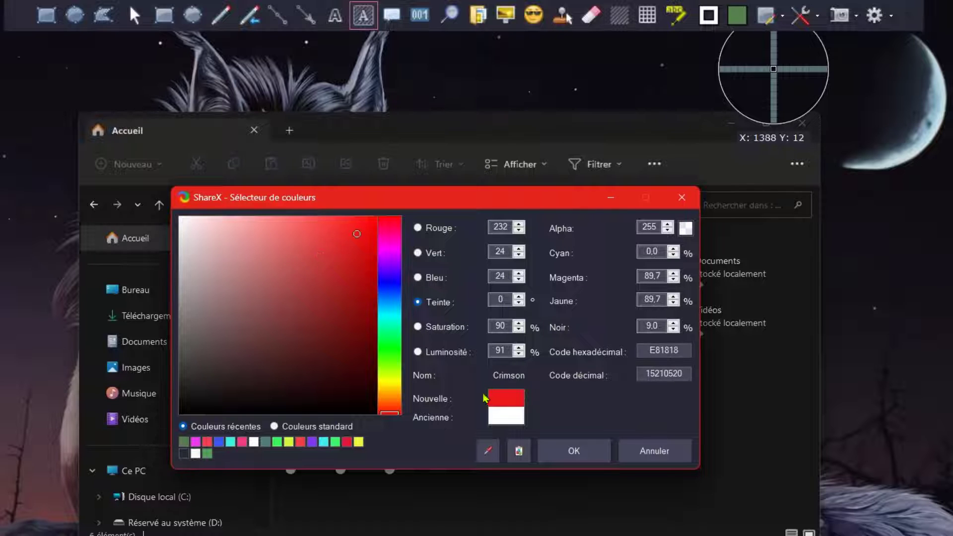
{"action": "left_click", "coordinate": [574, 450]}
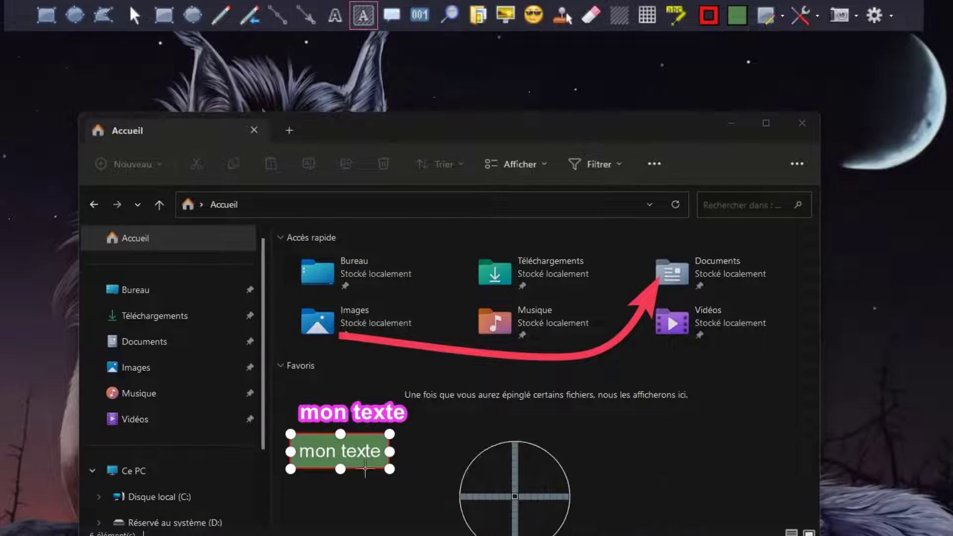
Step: Thicken the red border around the background text by increasing its border size
{"action": "left_click", "coordinate": [771, 18]}
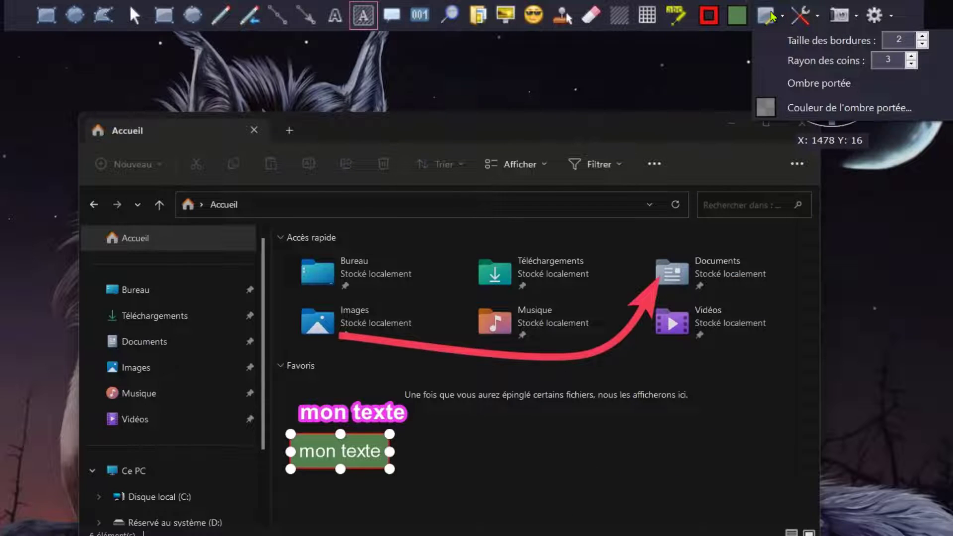
{"action": "left_click", "coordinate": [781, 21]}
{"action": "left_click", "coordinate": [780, 23]}
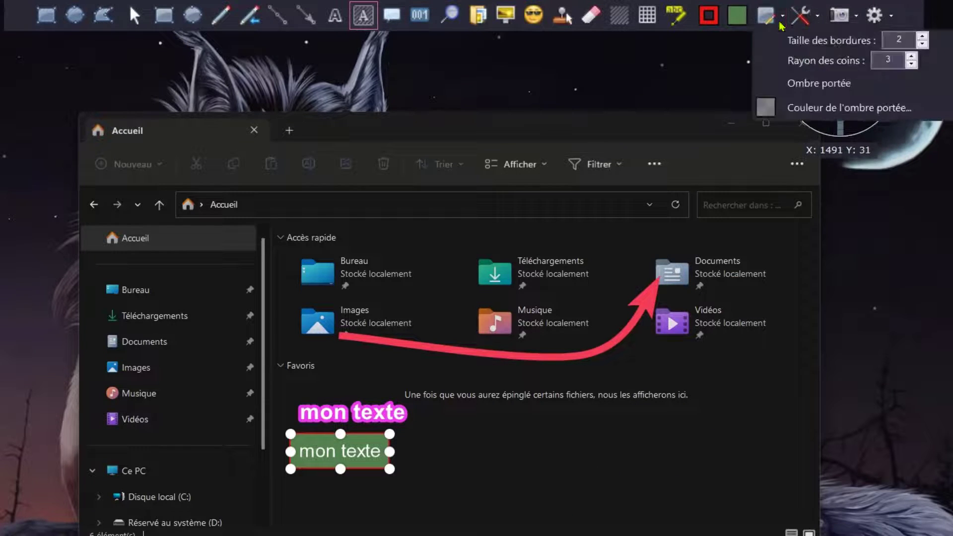
{"action": "left_click", "coordinate": [782, 23]}
{"action": "left_click", "coordinate": [767, 18]}
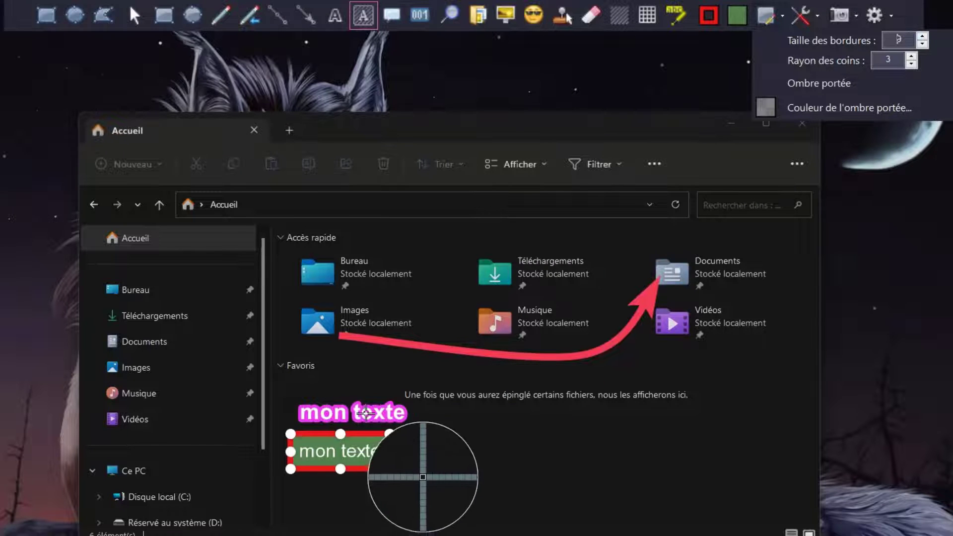
Step: Add a speech bubble reading "ma bulle" and move it into the empty area beside the green text box
{"action": "left_click", "coordinate": [390, 20]}
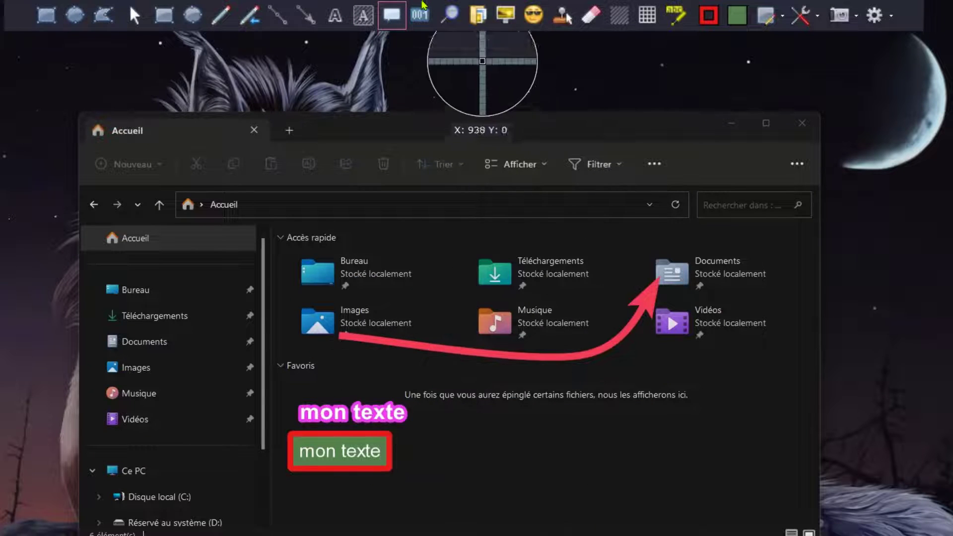
{"action": "left_click", "coordinate": [451, 322]}
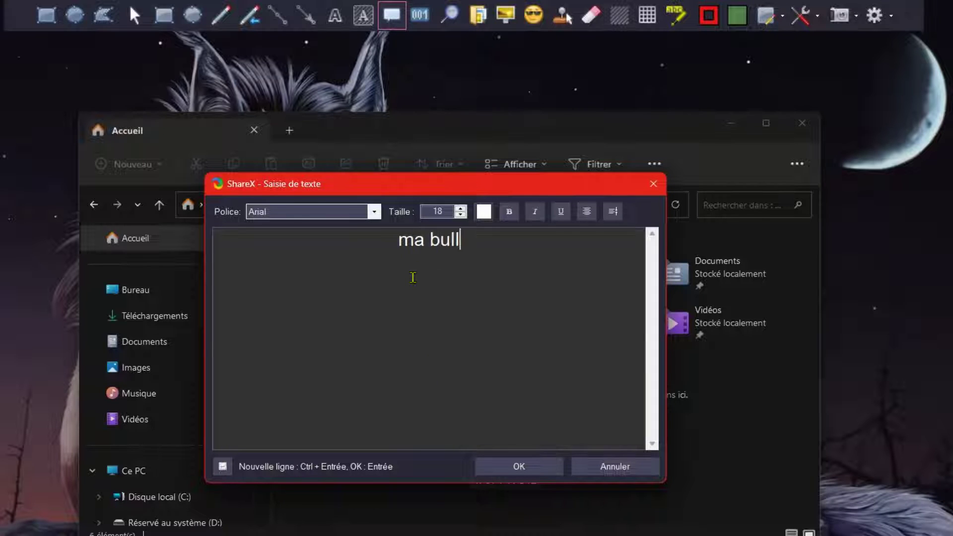
{"action": "left_click", "coordinate": [518, 467]}
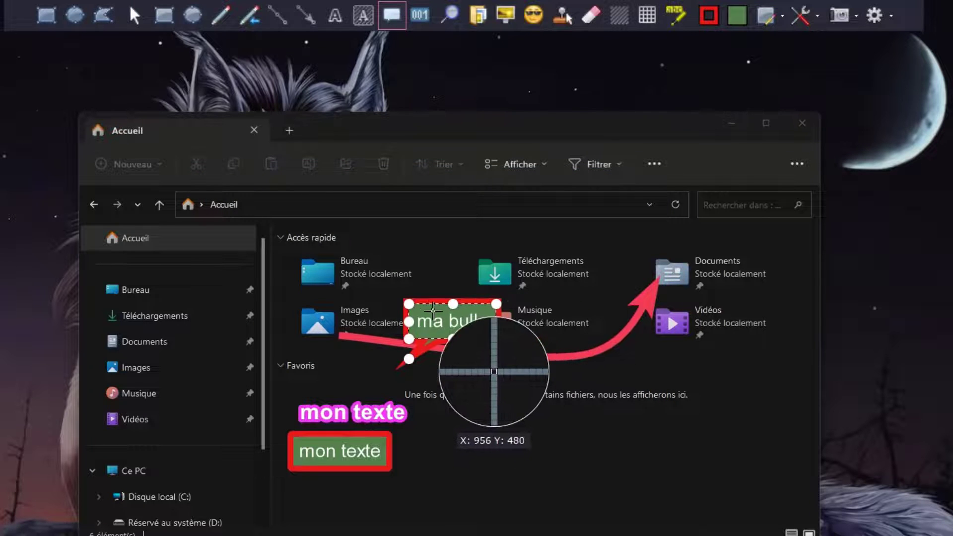
{"action": "left_click_drag", "start_coordinate": [429, 308], "coordinate": [475, 434]}
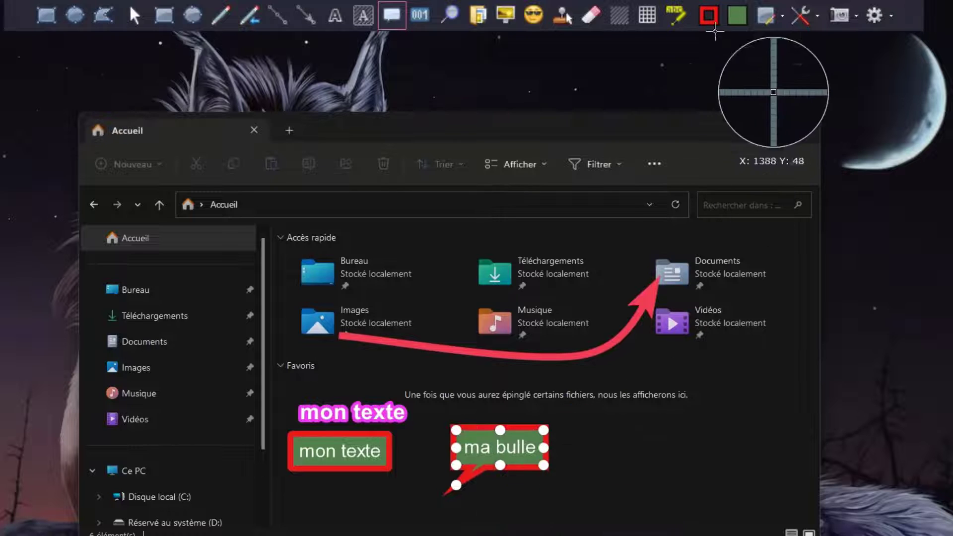
Step: Change the speech bubble's fill colour to 80754C and stretch its tail to point at the Vidéos folder
{"action": "left_click", "coordinate": [746, 15]}
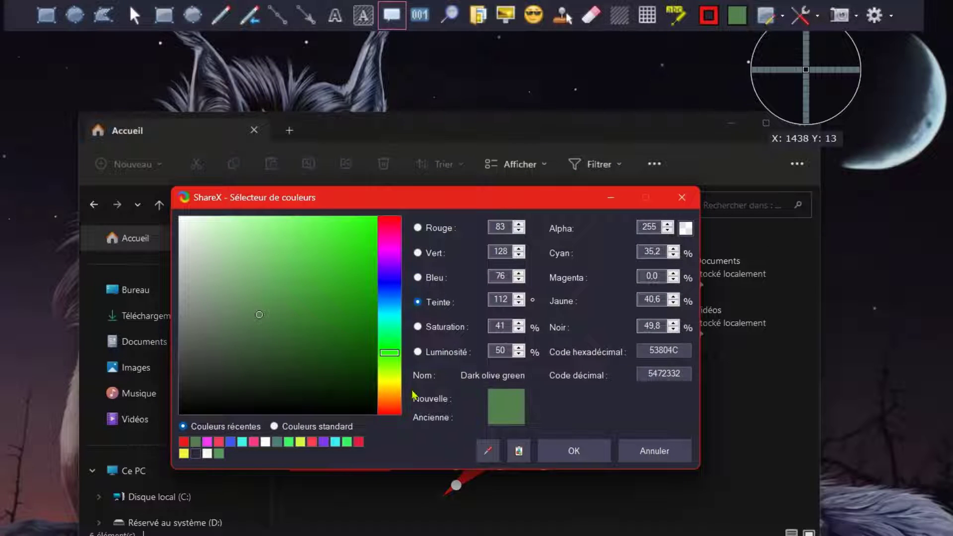
{"action": "left_click", "coordinate": [392, 389]}
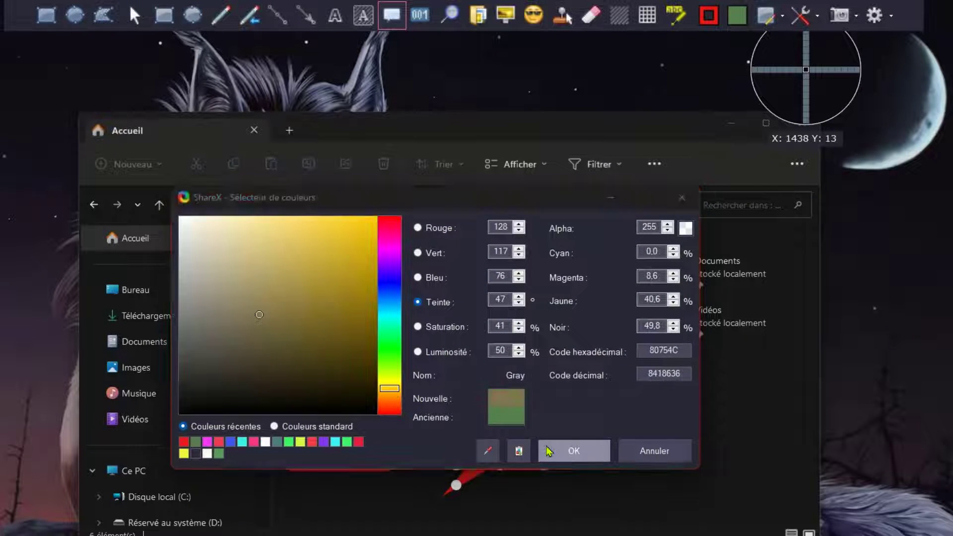
{"action": "left_click", "coordinate": [550, 446]}
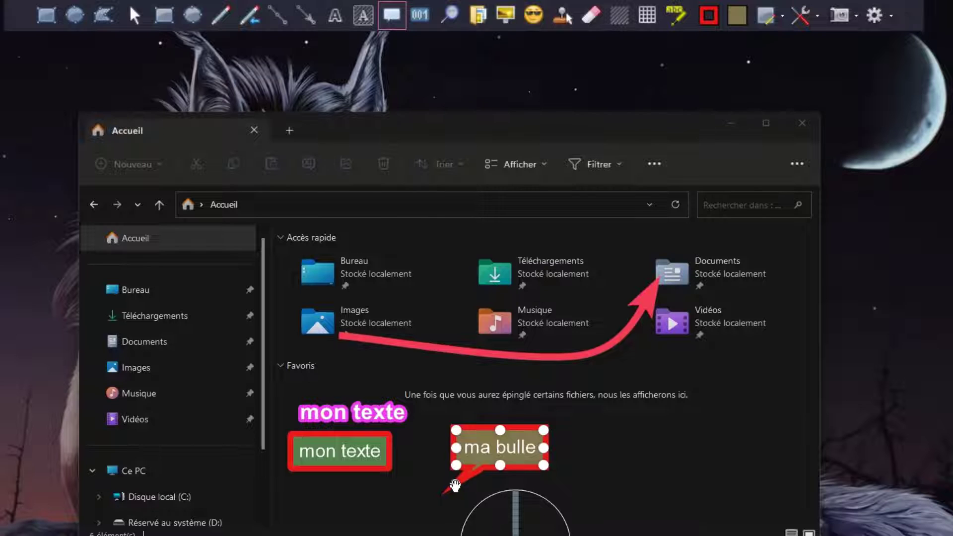
{"action": "left_click_drag", "start_coordinate": [455, 485], "coordinate": [623, 355]}
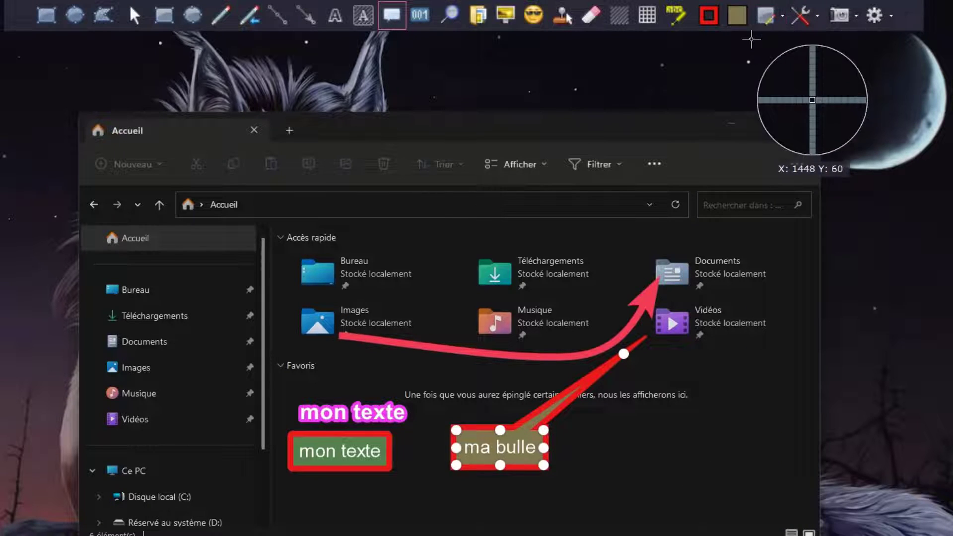
Step: Place a numbered step marker on the Bureau folder and change its fill colour to the crimson E31A3A
{"action": "left_click", "coordinate": [421, 18]}
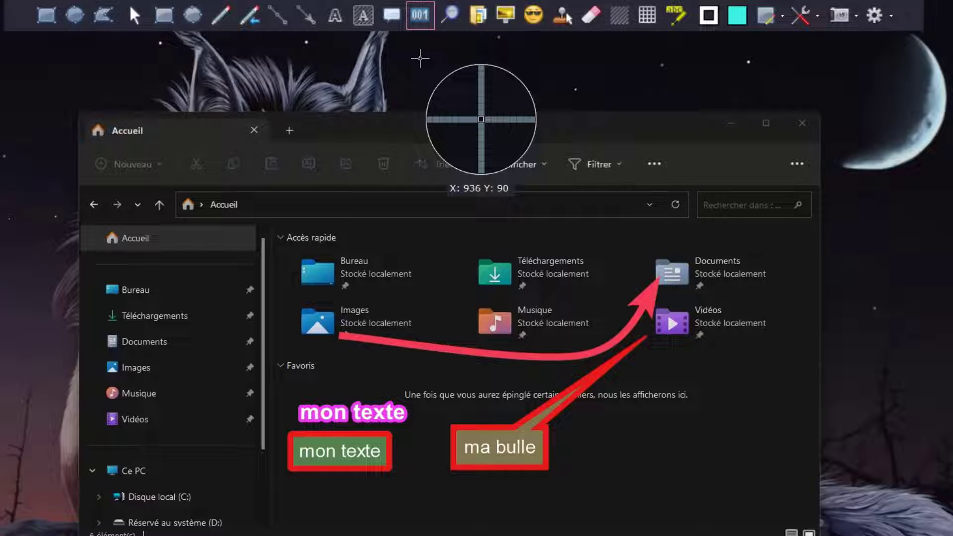
{"action": "left_click", "coordinate": [319, 253]}
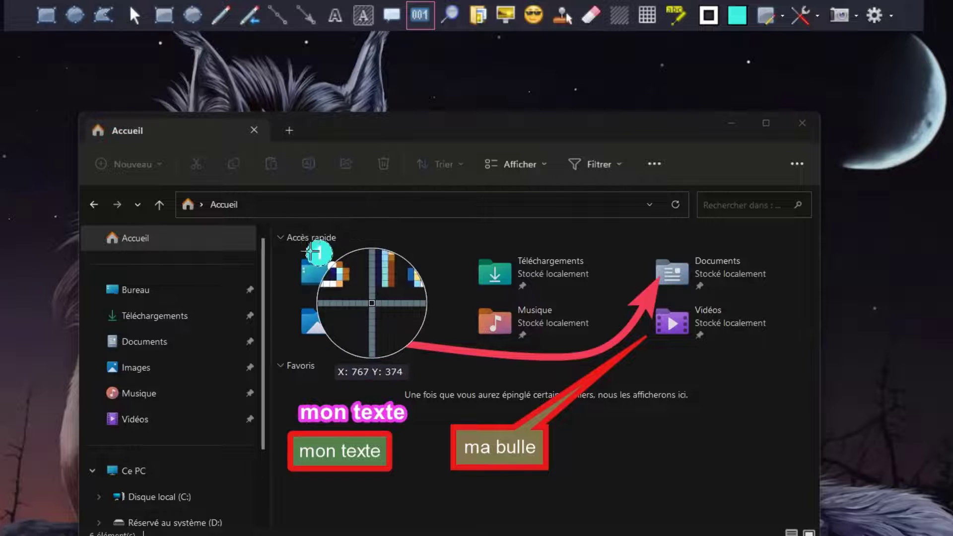
{"action": "left_click", "coordinate": [744, 24]}
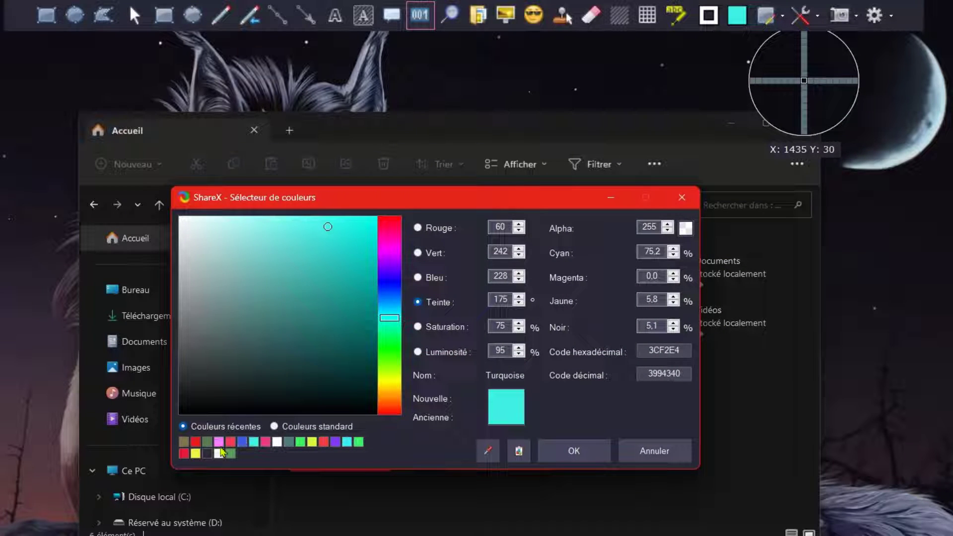
{"action": "left_click", "coordinate": [185, 454]}
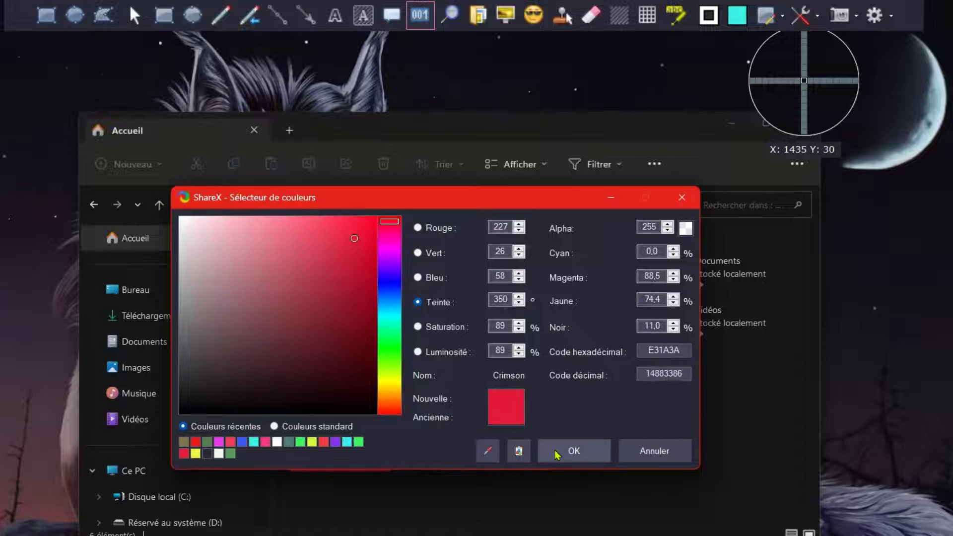
{"action": "left_click", "coordinate": [557, 451]}
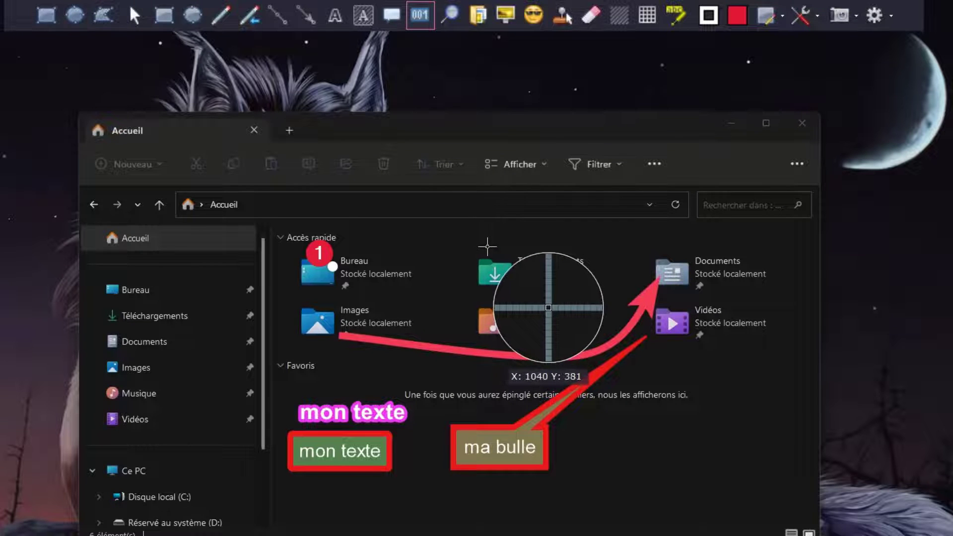
Step: Place step markers 2 to 6 on the Téléchargements, Documents, Images, Musique and Vidéos folders
{"action": "left_click", "coordinate": [671, 253]}
{"action": "left_click", "coordinate": [322, 356]}
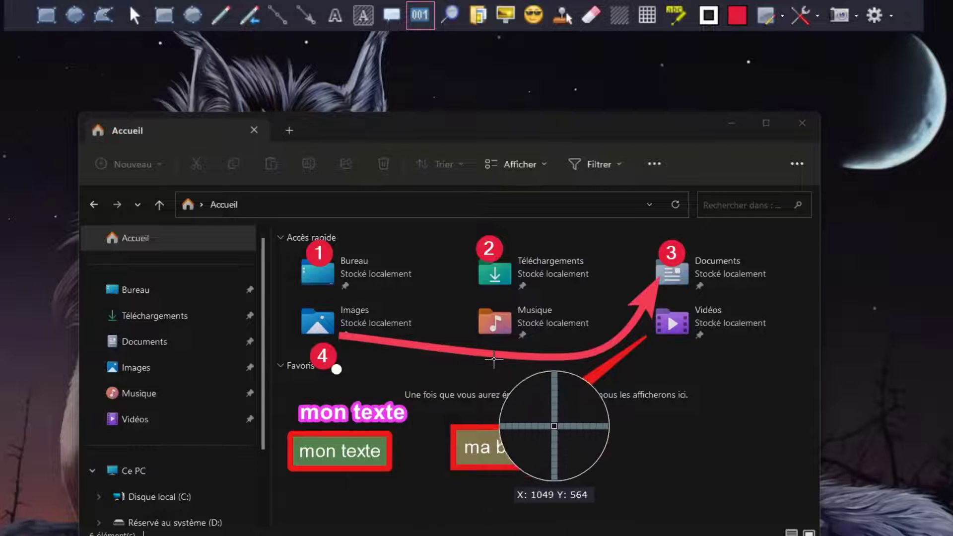
{"action": "left_click", "coordinate": [500, 346]}
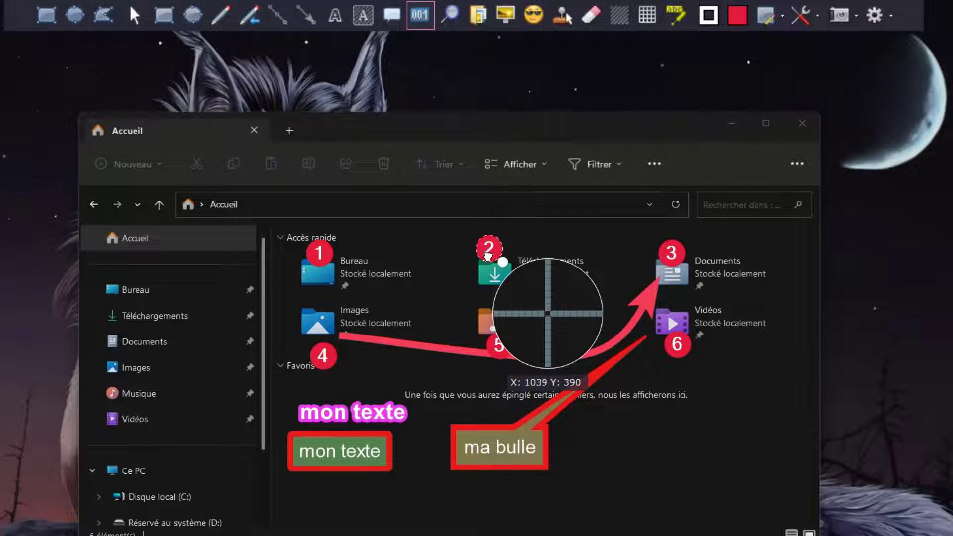
Step: Change the fill colour of step marker 2 on the Téléchargements folder to bright green
{"action": "left_click", "coordinate": [737, 15]}
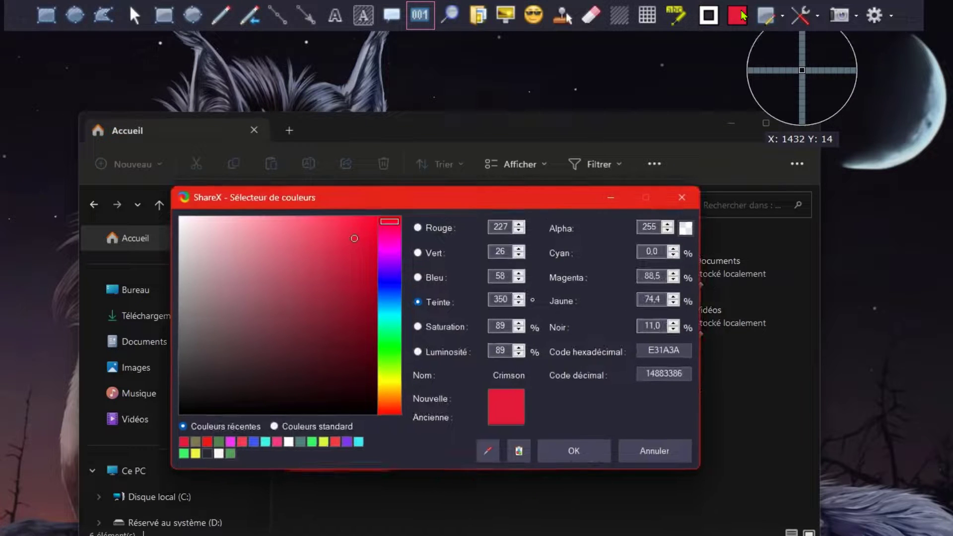
{"action": "left_click", "coordinate": [392, 361]}
{"action": "left_click", "coordinate": [574, 450]}
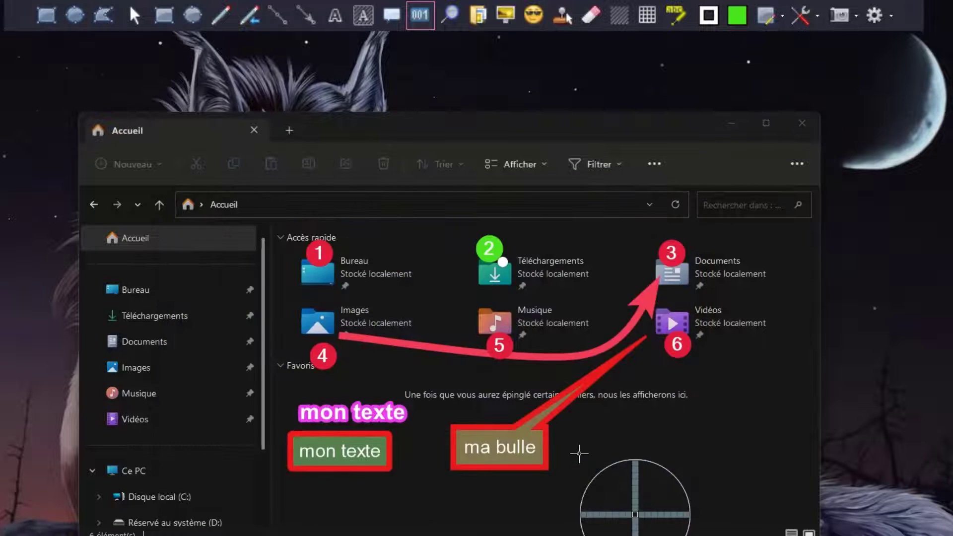
Step: Change the fill colour of step marker 3 on the Documents folder to the fuchsia DF1AE3
{"action": "left_click", "coordinate": [670, 253]}
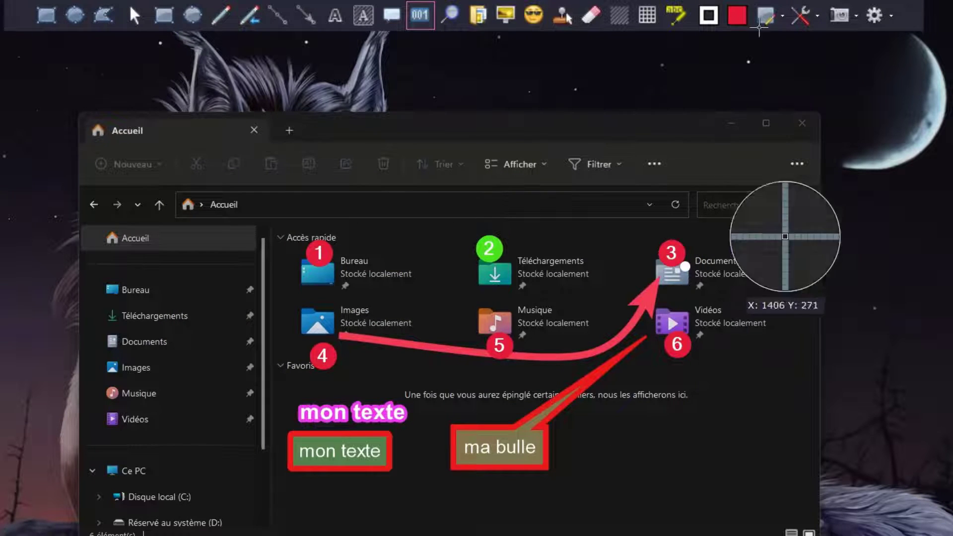
{"action": "left_click", "coordinate": [737, 16]}
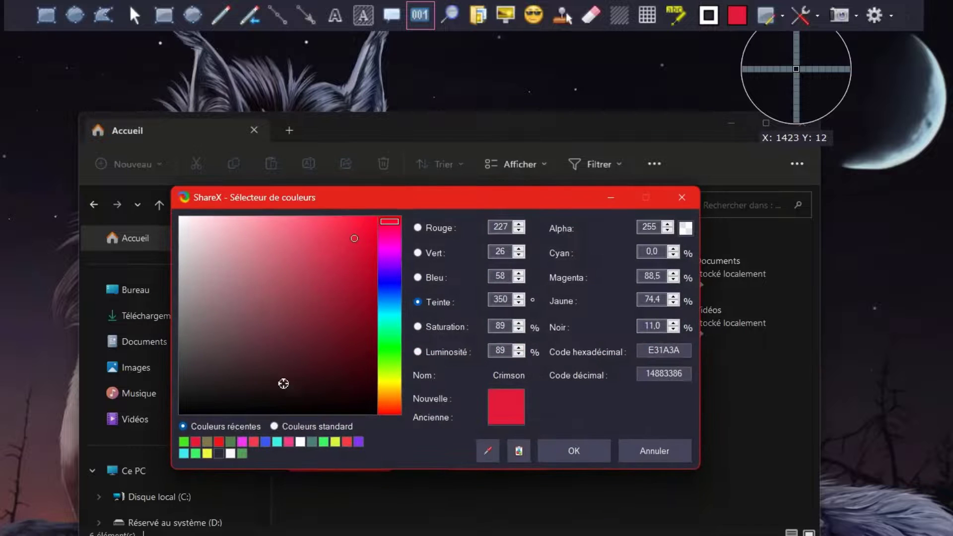
{"action": "left_click", "coordinate": [387, 251]}
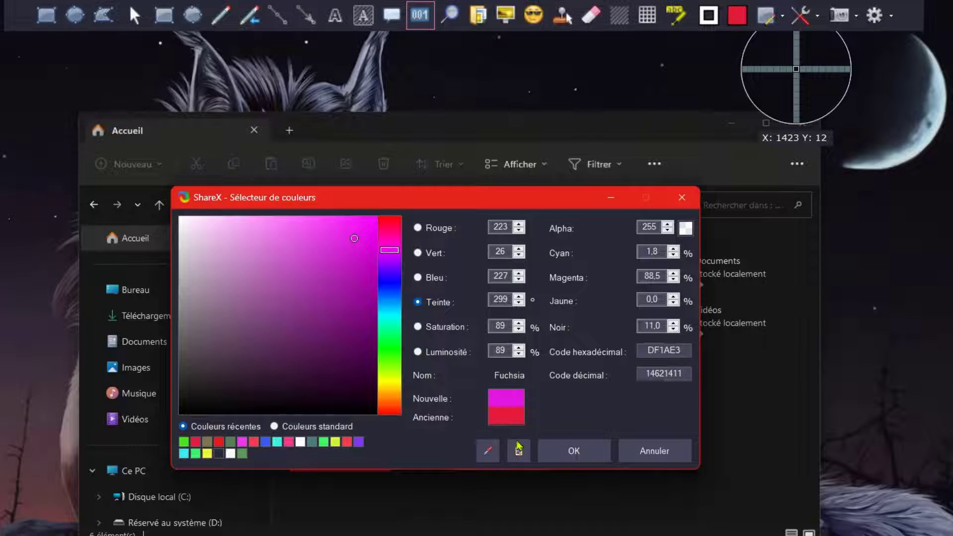
{"action": "left_click", "coordinate": [571, 451]}
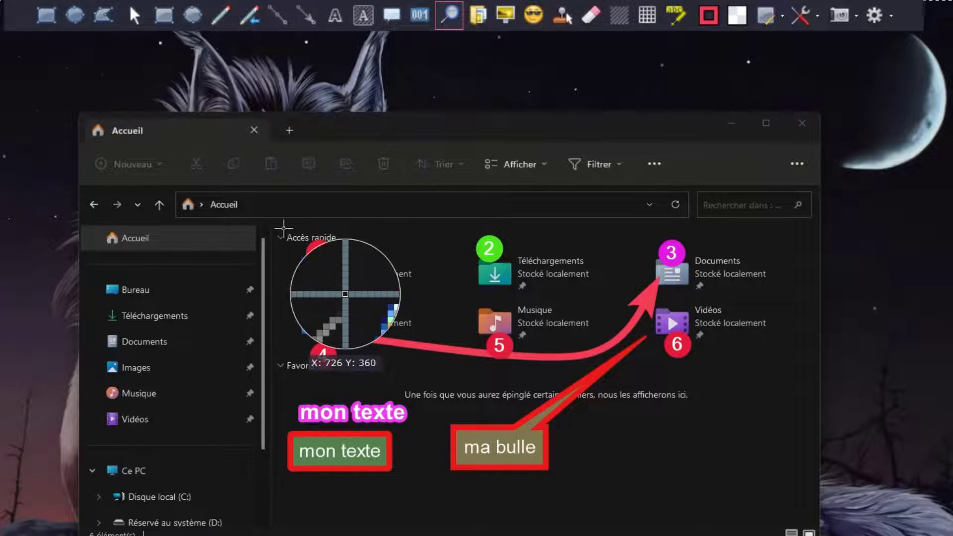
Step: Draw a round magnifier, move it over the Bureau folder and change its border colour to the green 3CF24A
{"action": "mouse_move", "coordinate": [273, 217]}
{"action": "left_mouse_down"}
{"action": "mouse_move", "coordinate": [221, 280]}
{"action": "mouse_move", "coordinate": [359, 350]}
{"action": "mouse_move", "coordinate": [461, 427]}
{"action": "mouse_move", "coordinate": [471, 408]}
{"action": "left_mouse_up"}
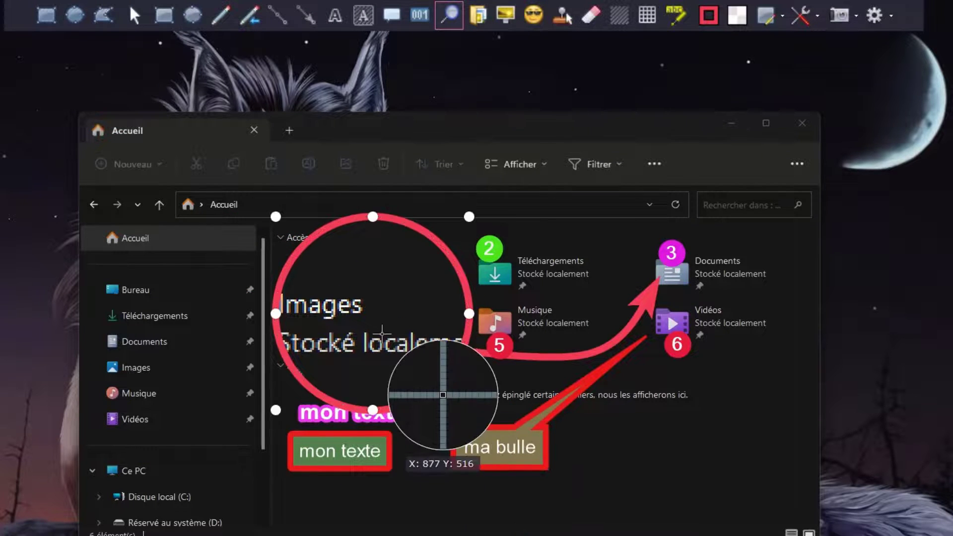
{"action": "left_click_drag", "start_coordinate": [382, 331], "coordinate": [336, 296]}
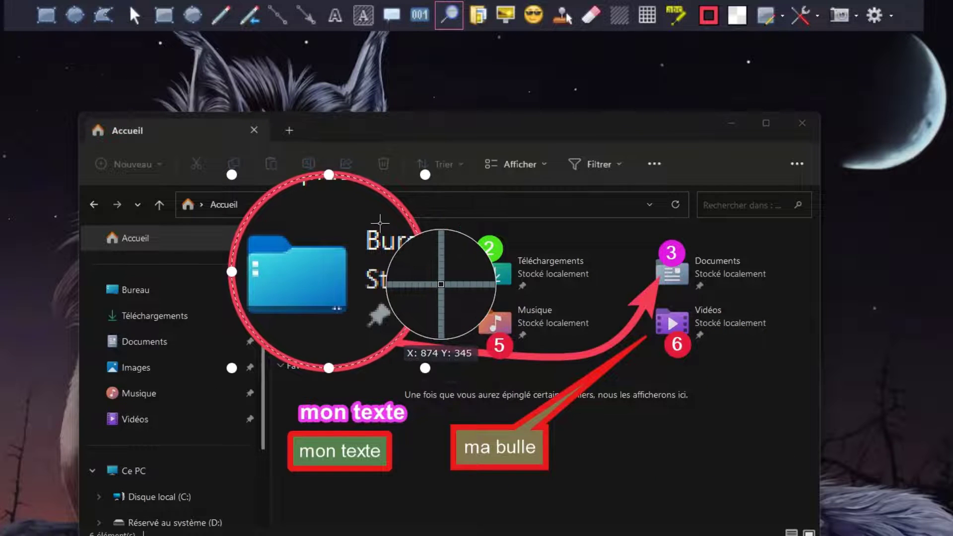
{"action": "left_click", "coordinate": [710, 16]}
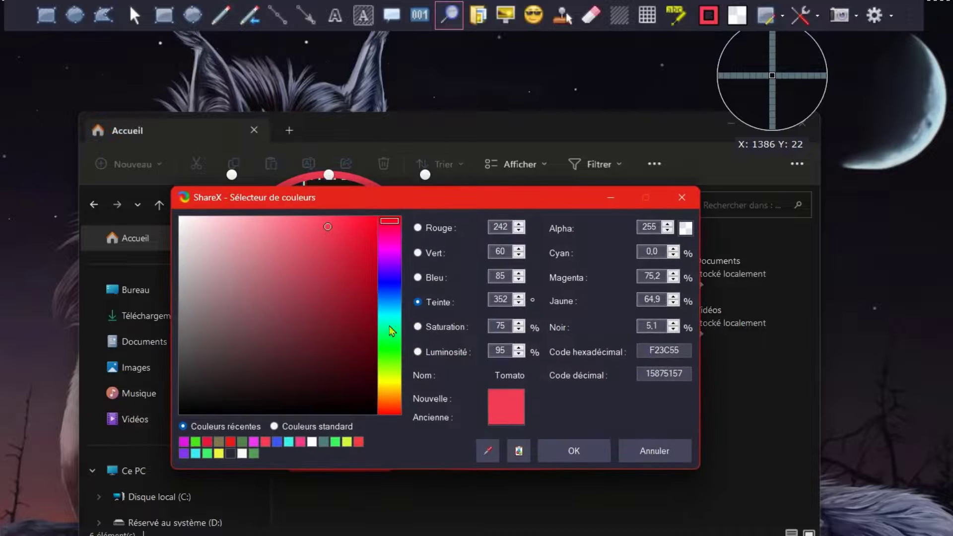
{"action": "left_click", "coordinate": [384, 347]}
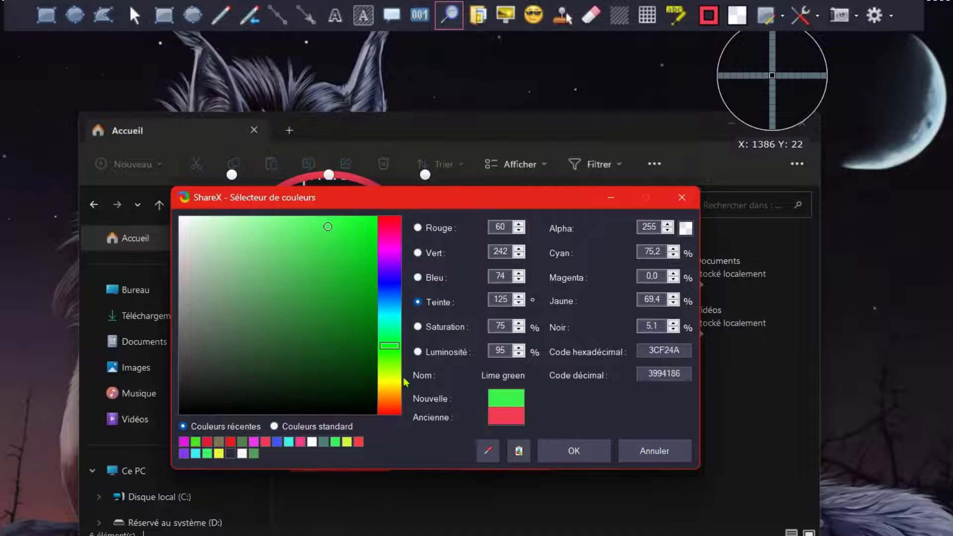
{"action": "left_click", "coordinate": [571, 449]}
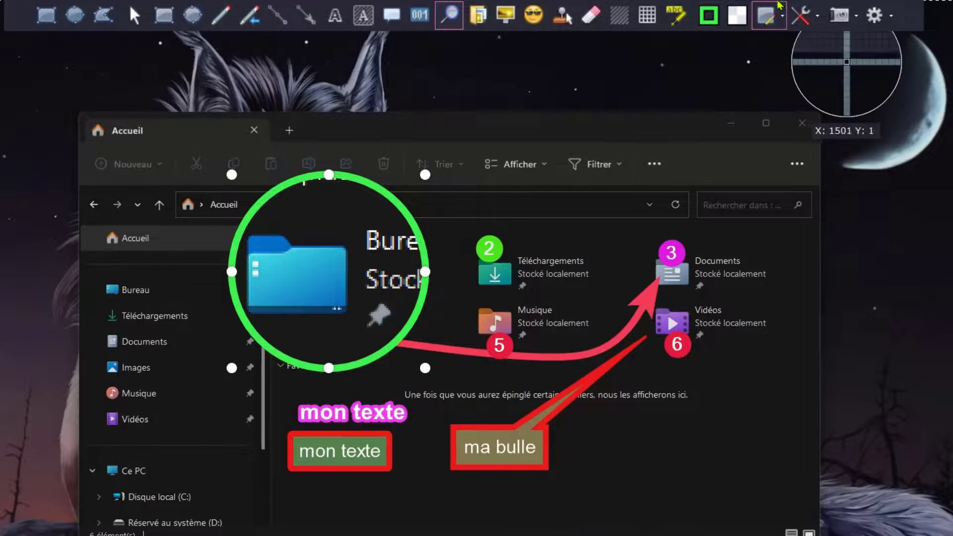
Step: Set the magnifier's magnification strength to 200 and its border size to 20
{"action": "mouse_move", "coordinate": [766, 19]}
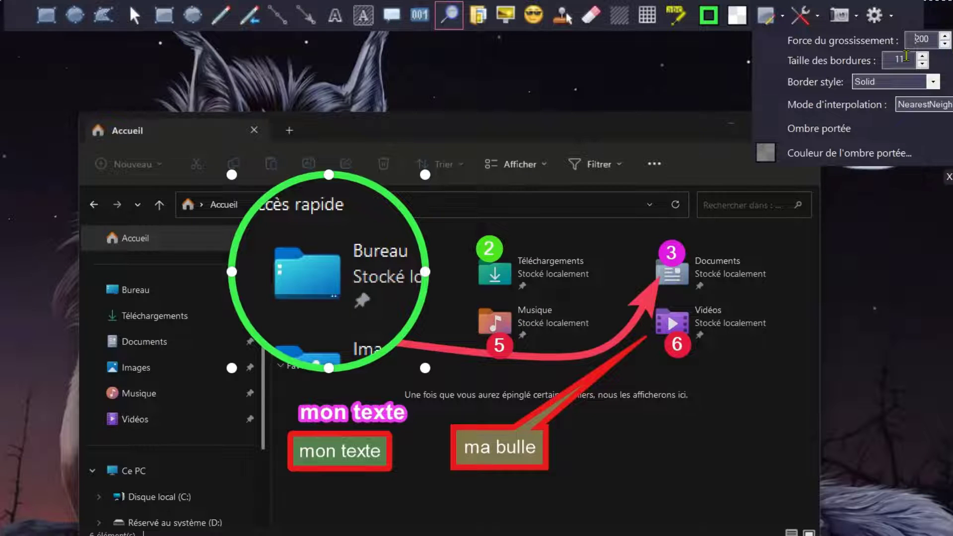
{"action": "left_click", "coordinate": [921, 57]}
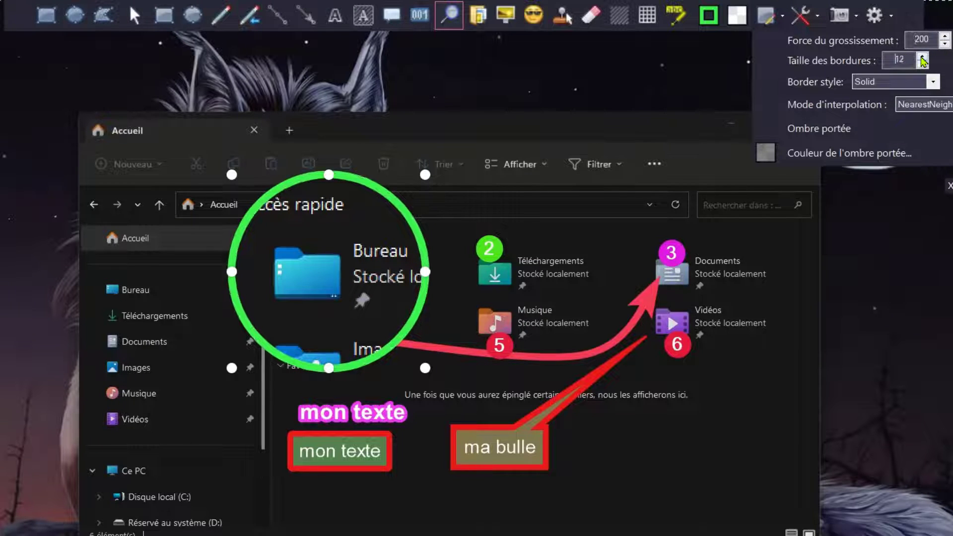
{"action": "left_click", "coordinate": [921, 57]}
{"action": "left_click", "coordinate": [921, 57]}
{"action": "left_click", "coordinate": [921, 57]}
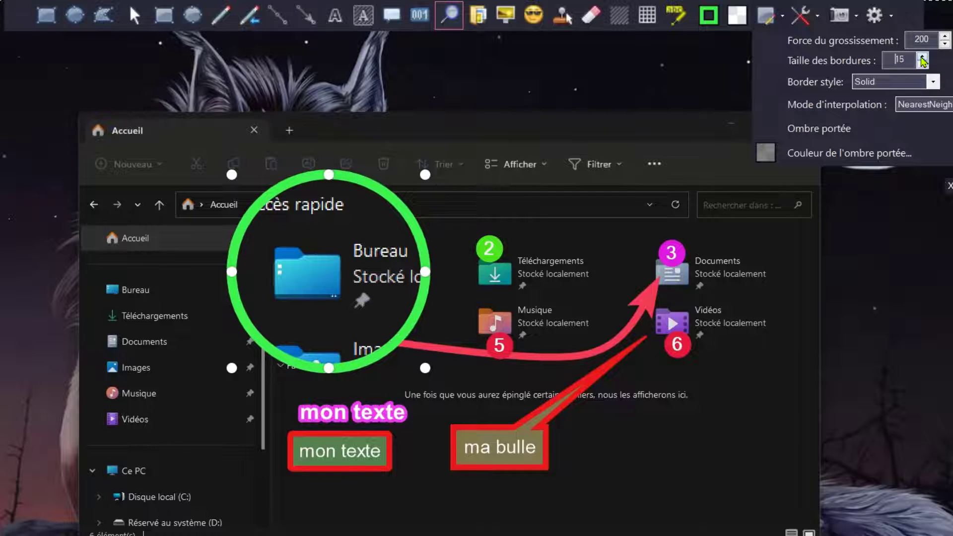
{"action": "left_click", "coordinate": [921, 57]}
{"action": "left_click", "coordinate": [922, 57]}
{"action": "left_click", "coordinate": [921, 57]}
{"action": "left_click", "coordinate": [922, 57]}
{"action": "left_click", "coordinate": [921, 57]}
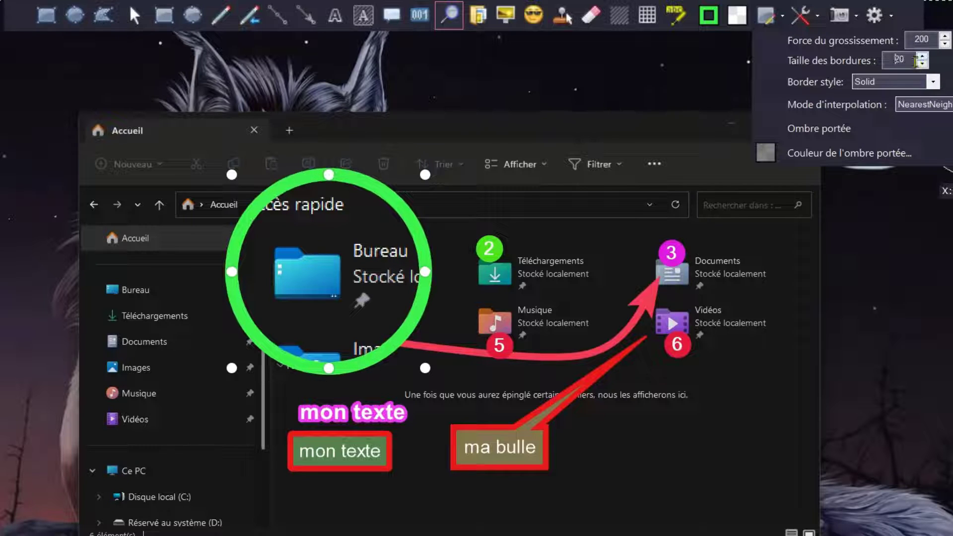
{"action": "left_click", "coordinate": [933, 82]}
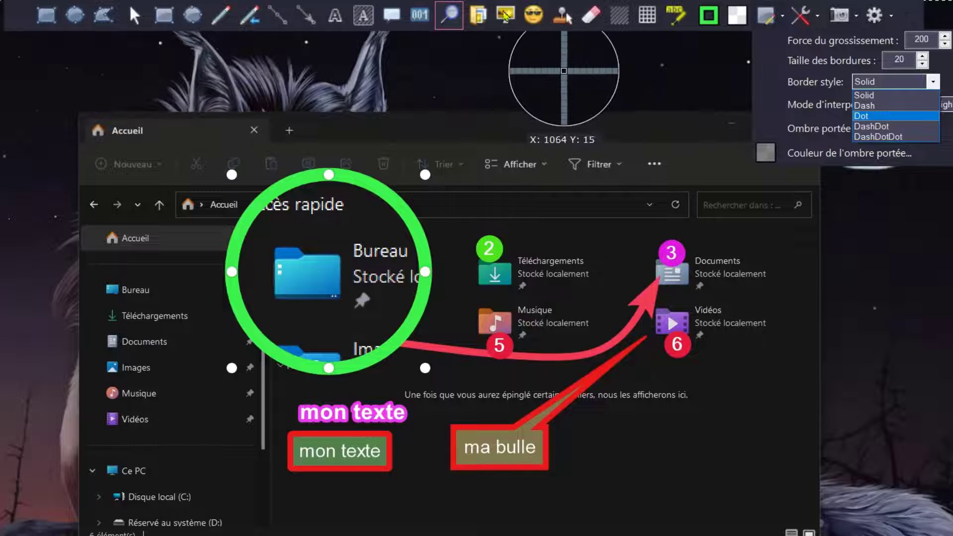
{"action": "left_click", "coordinate": [451, 10]}
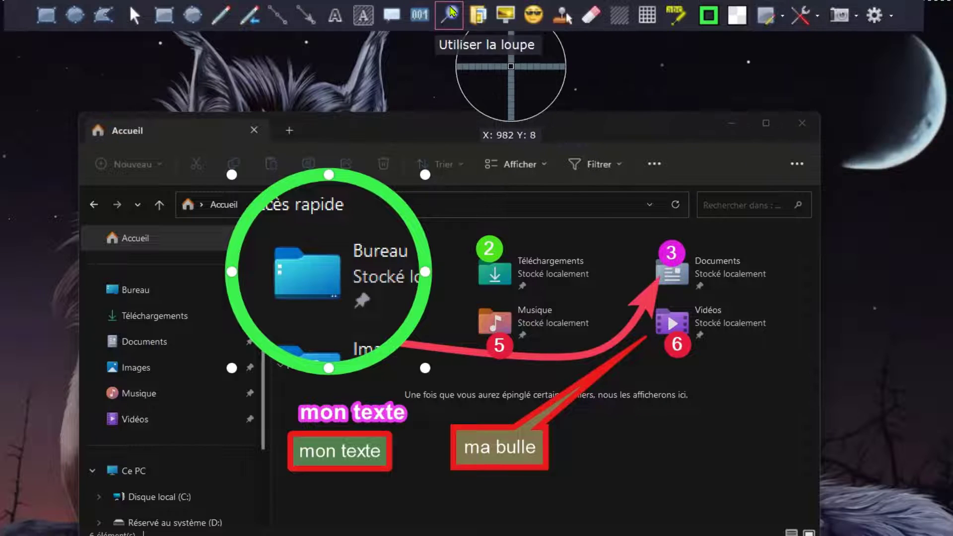
Step: Add the googlecow sticker from the Blob Emoji set in the empty area beside the "ma bulle" speech bubble
{"action": "left_click", "coordinate": [533, 17]}
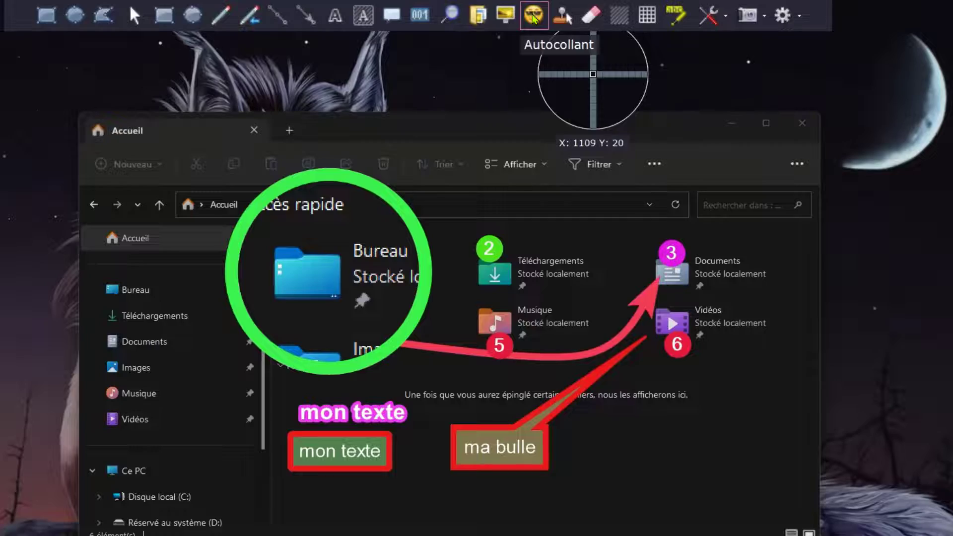
{"action": "left_click", "coordinate": [526, 293]}
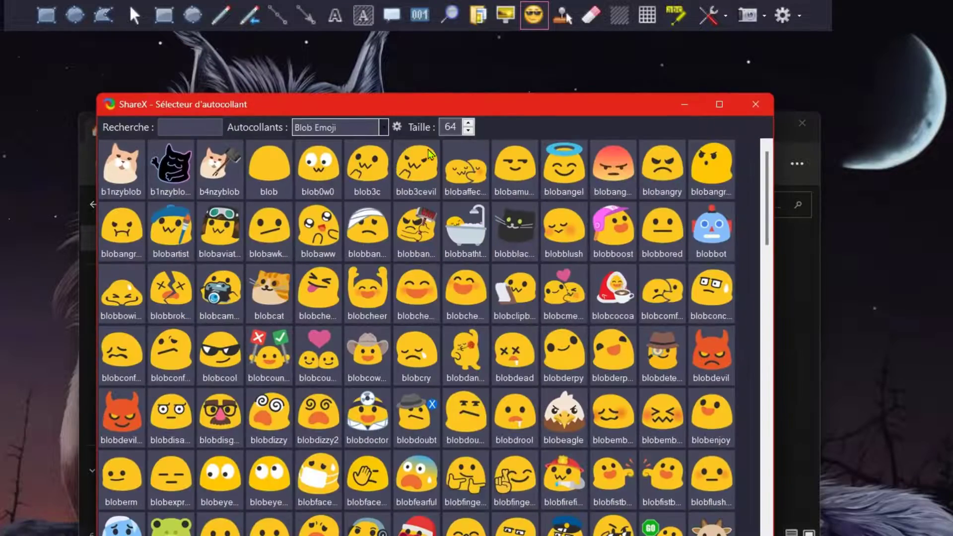
{"action": "scroll", "coordinate": [437, 204], "scroll_direction": "down", "scroll_amount": 12}
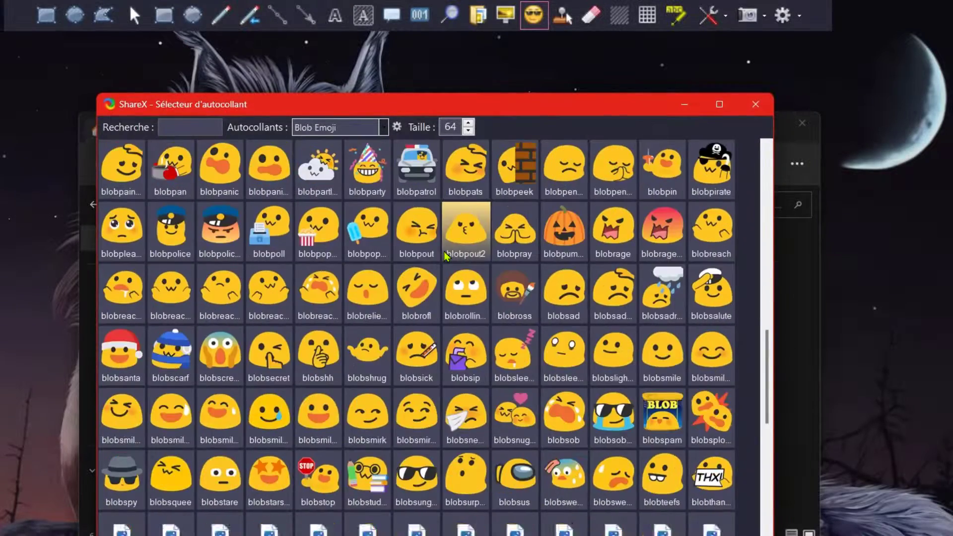
{"action": "scroll", "coordinate": [445, 256], "scroll_direction": "down", "scroll_amount": 10}
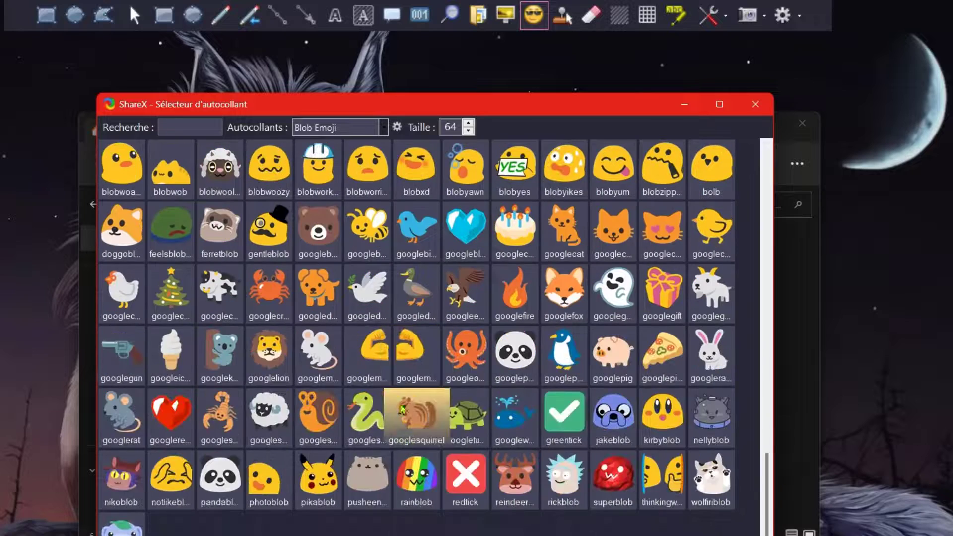
{"action": "left_click", "coordinate": [214, 284]}
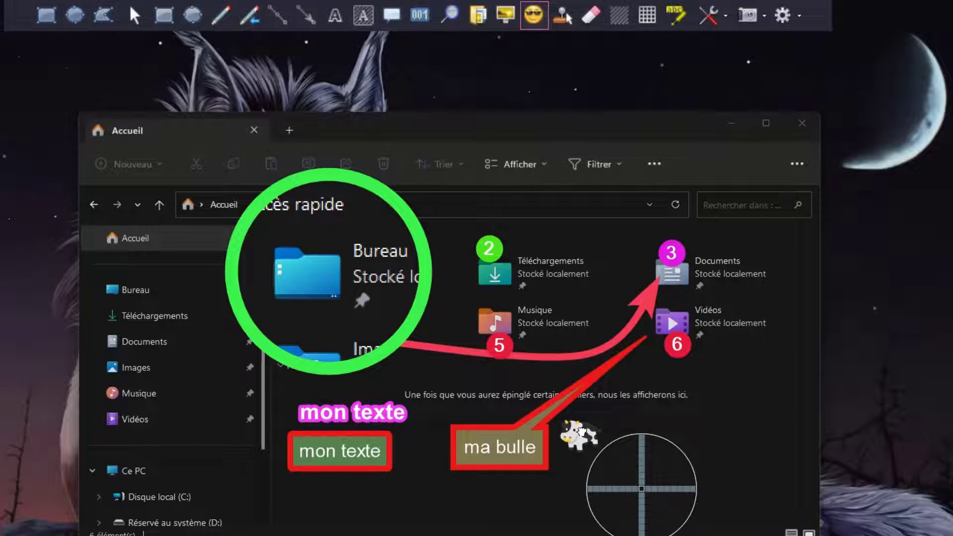
{"action": "left_click", "coordinate": [581, 432]}
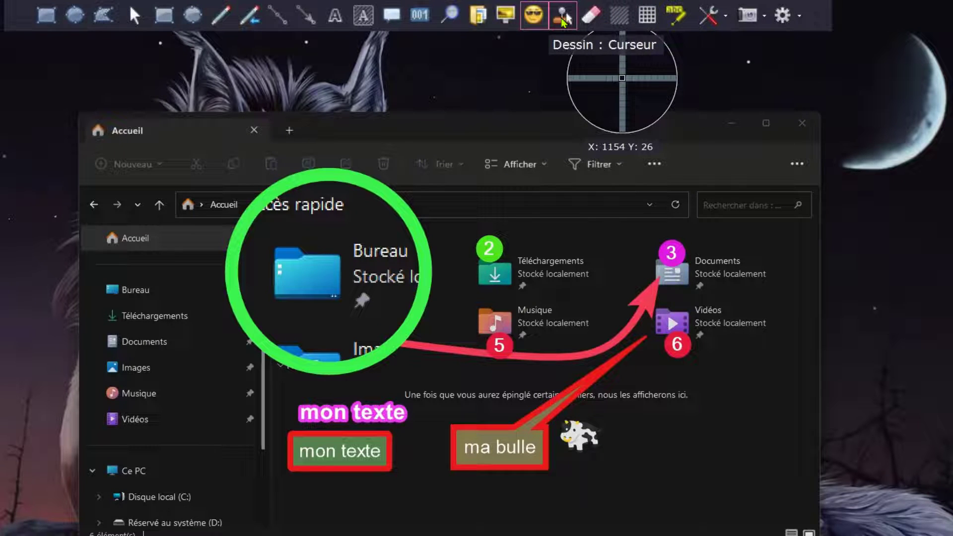
Step: Stamp a cursor image just below step marker 6 and erase the Téléchargements folder together with its marker 2 using the smart eraser
{"action": "left_click", "coordinate": [565, 17]}
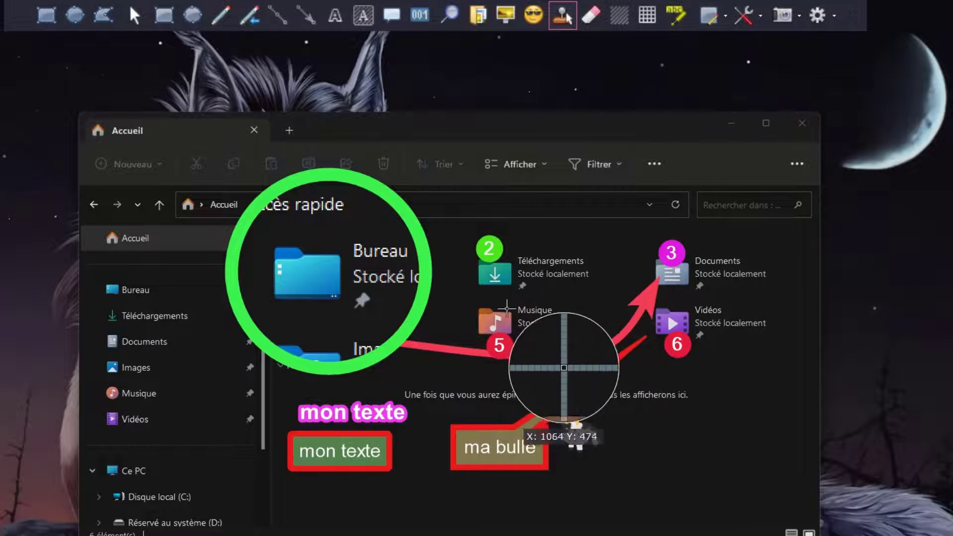
{"action": "left_click", "coordinate": [578, 435]}
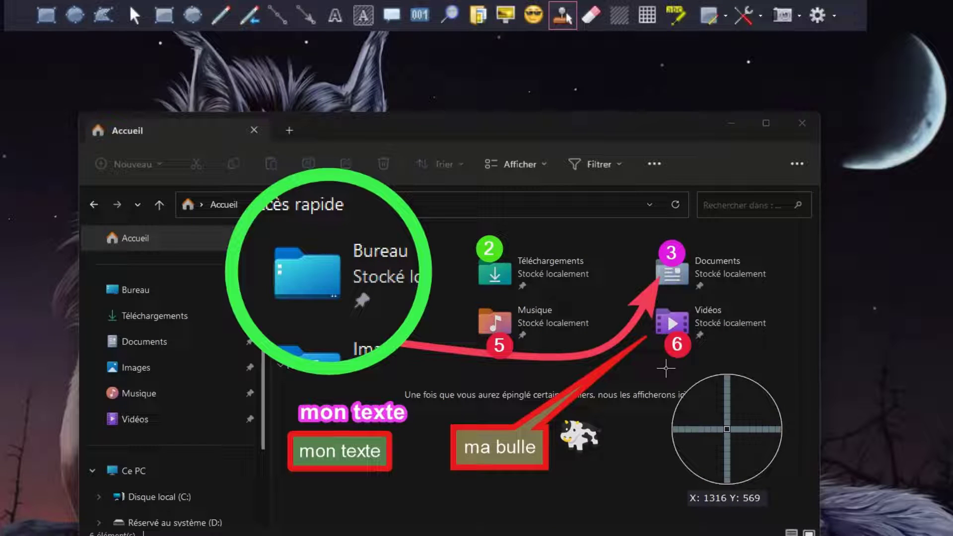
{"action": "left_click", "coordinate": [665, 368]}
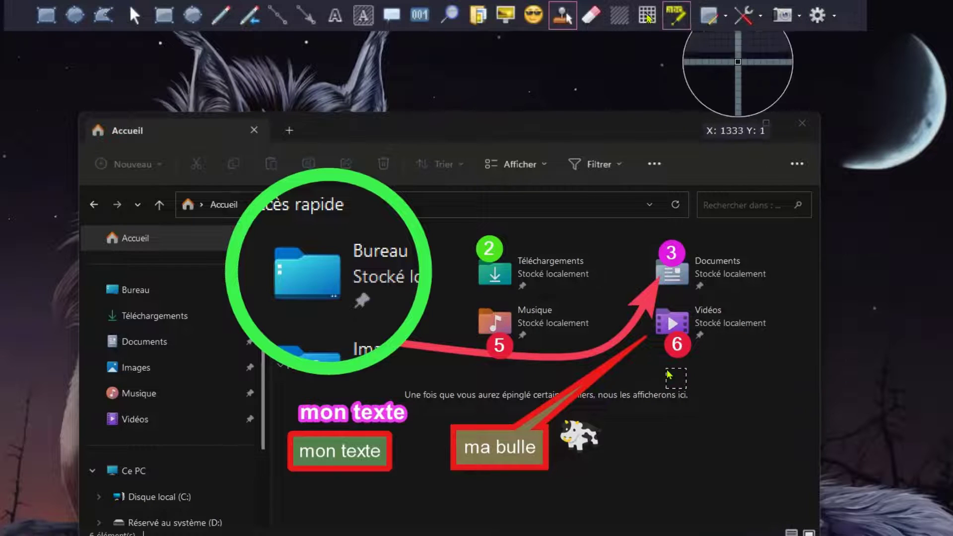
{"action": "left_click", "coordinate": [593, 19]}
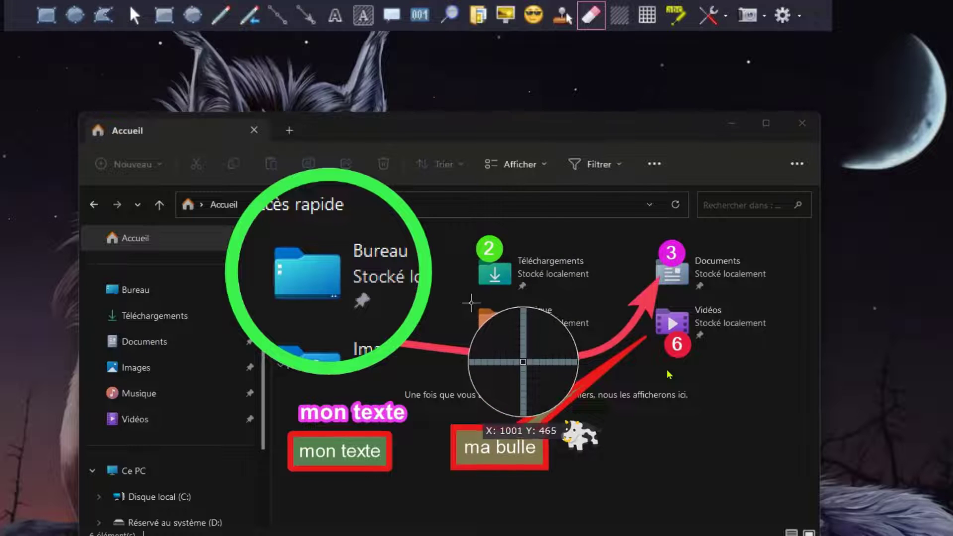
{"action": "mouse_move", "coordinate": [471, 303]}
{"action": "left_mouse_down"}
{"action": "mouse_move", "coordinate": [614, 287]}
{"action": "mouse_move", "coordinate": [614, 298]}
{"action": "left_mouse_up"}
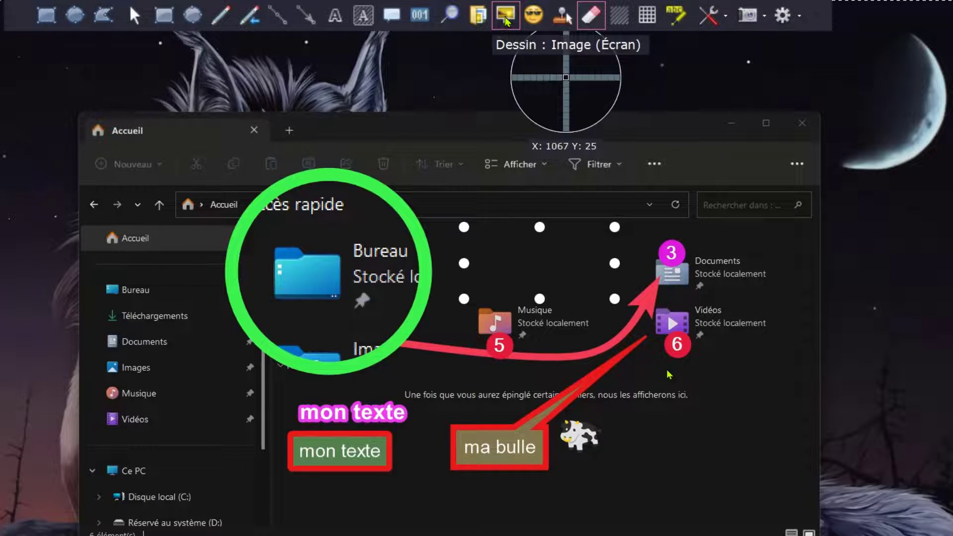
Step: Highlight the Vidéos folder and its label, and set the highlight colour to the turquoise 1AE3DF
{"action": "left_click", "coordinate": [677, 15]}
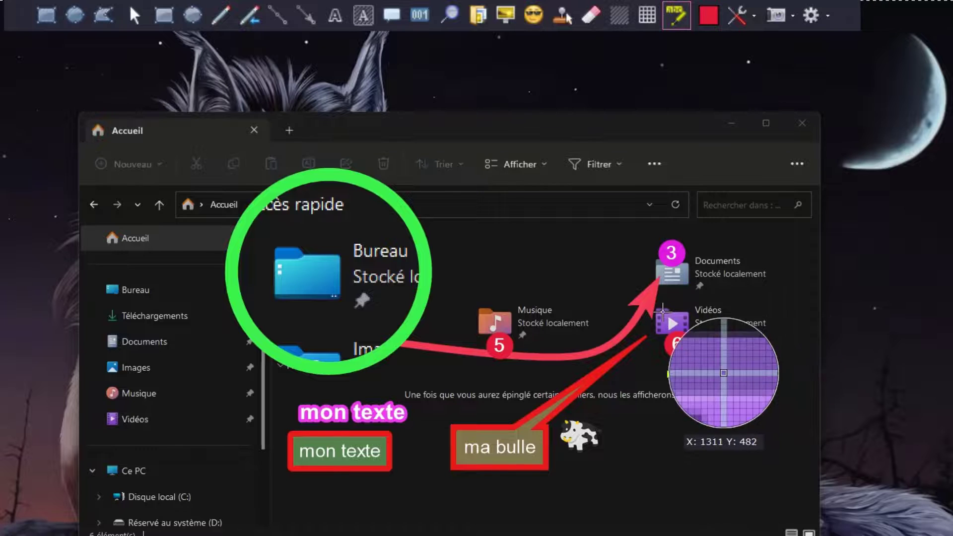
{"action": "mouse_move", "coordinate": [652, 302]}
{"action": "left_mouse_down"}
{"action": "mouse_move", "coordinate": [657, 335]}
{"action": "mouse_move", "coordinate": [778, 341]}
{"action": "left_mouse_up"}
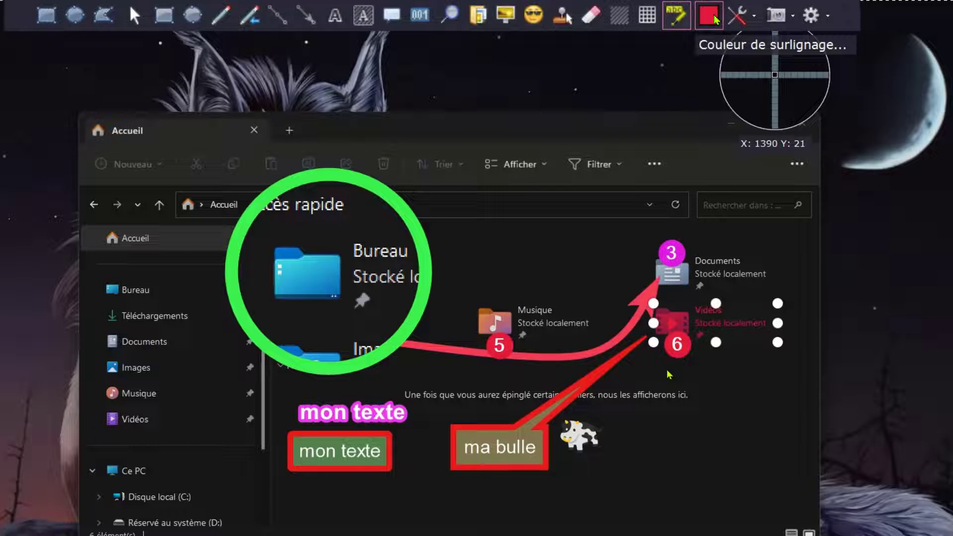
{"action": "left_click", "coordinate": [708, 16]}
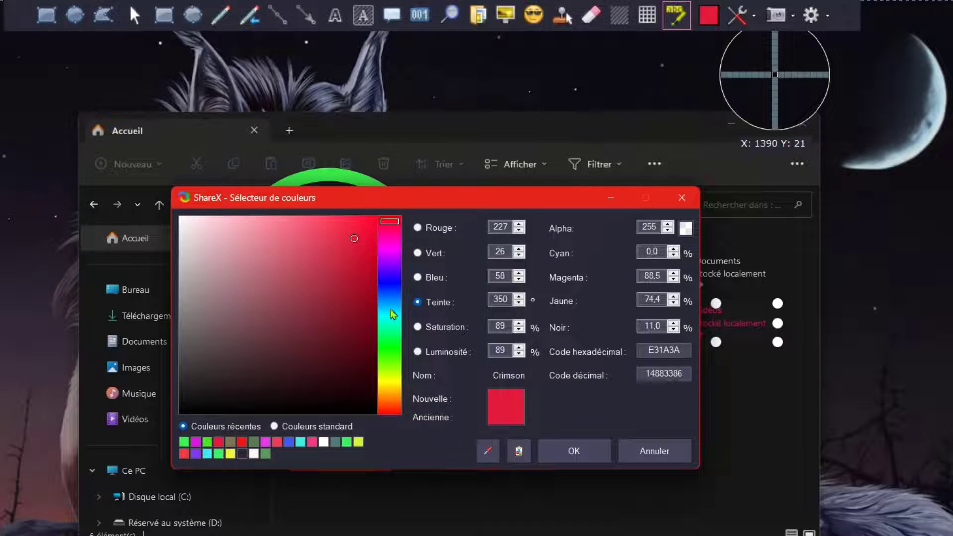
{"action": "left_click", "coordinate": [389, 316]}
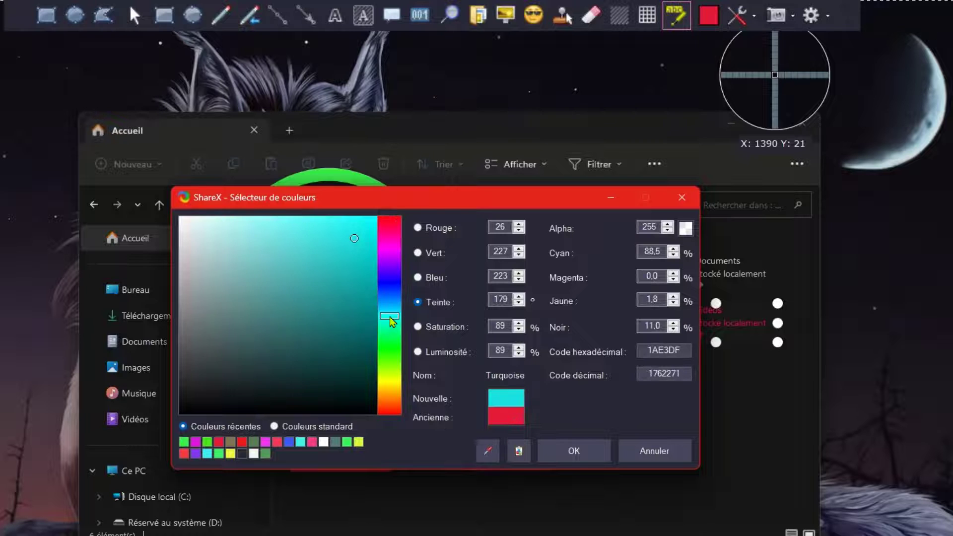
{"action": "left_click", "coordinate": [572, 451]}
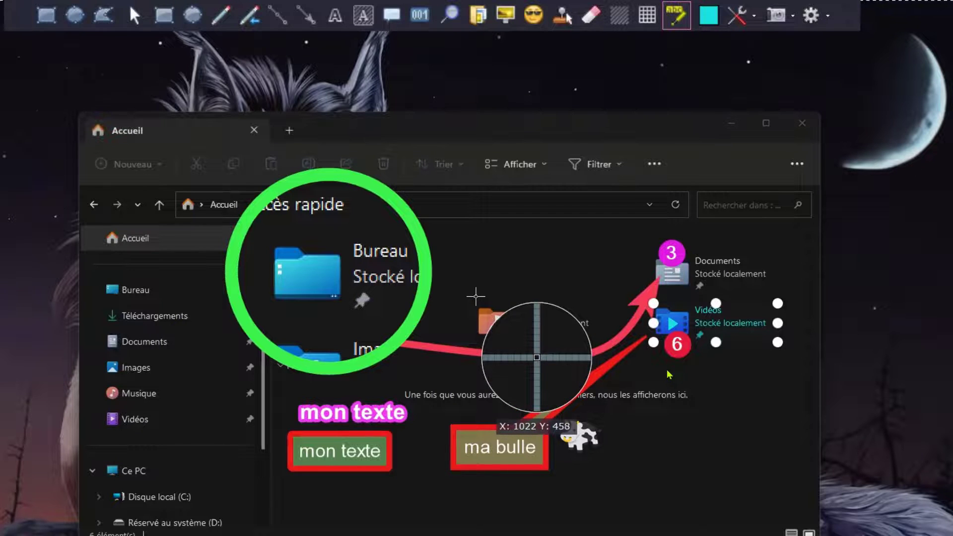
Step: Highlight the Musique folder and its label, and set the highlight colour to the goldenrod E3C31A
{"action": "mouse_move", "coordinate": [475, 297]}
{"action": "left_mouse_down"}
{"action": "mouse_move", "coordinate": [496, 342]}
{"action": "mouse_move", "coordinate": [604, 340]}
{"action": "left_mouse_up"}
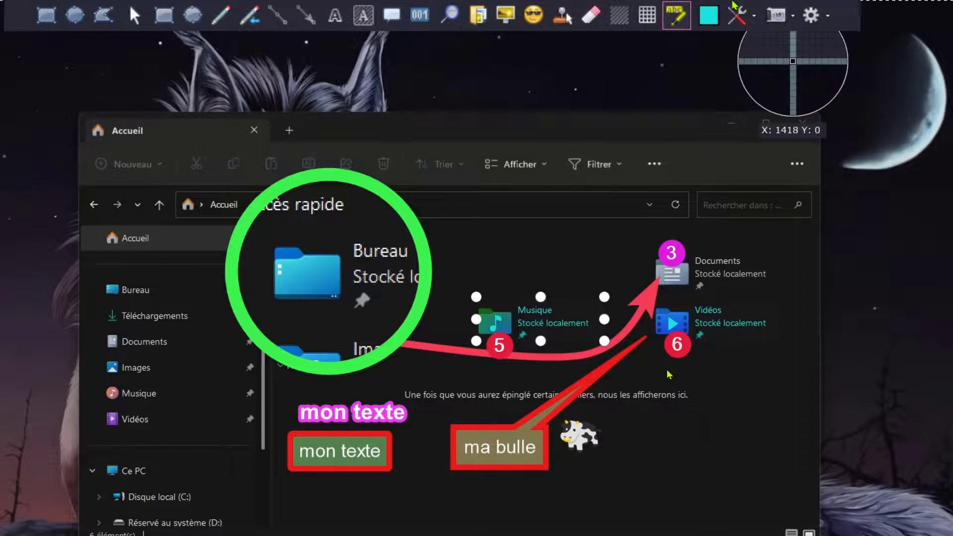
{"action": "left_click", "coordinate": [707, 16]}
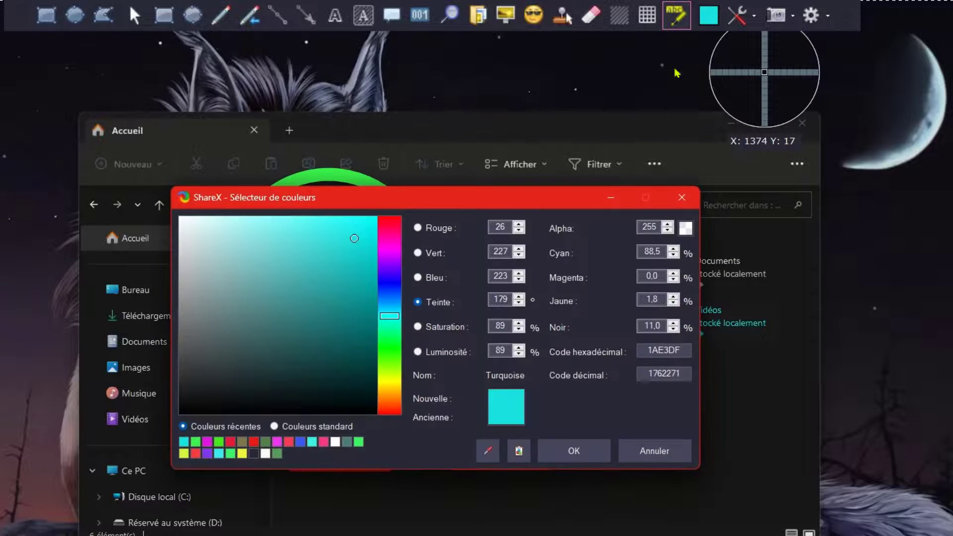
{"action": "left_click", "coordinate": [391, 388]}
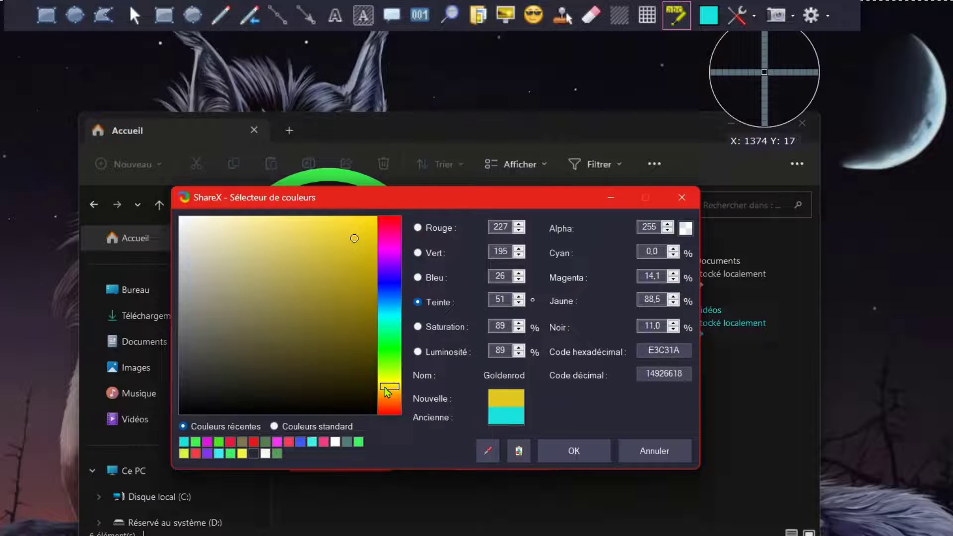
{"action": "left_click", "coordinate": [548, 457]}
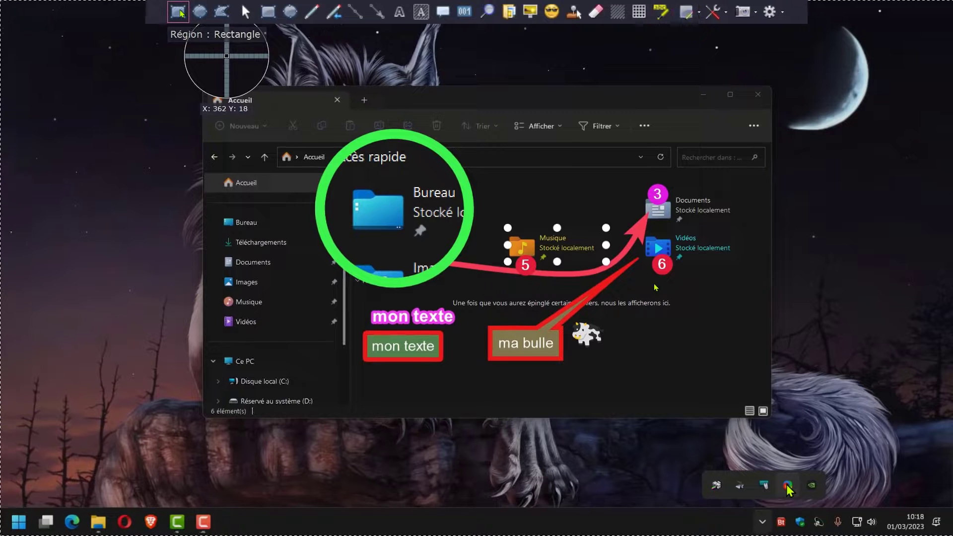
Step: Capture a rectangular region enclosing the whole annotated File Explorer window
{"action": "left_click", "coordinate": [180, 11]}
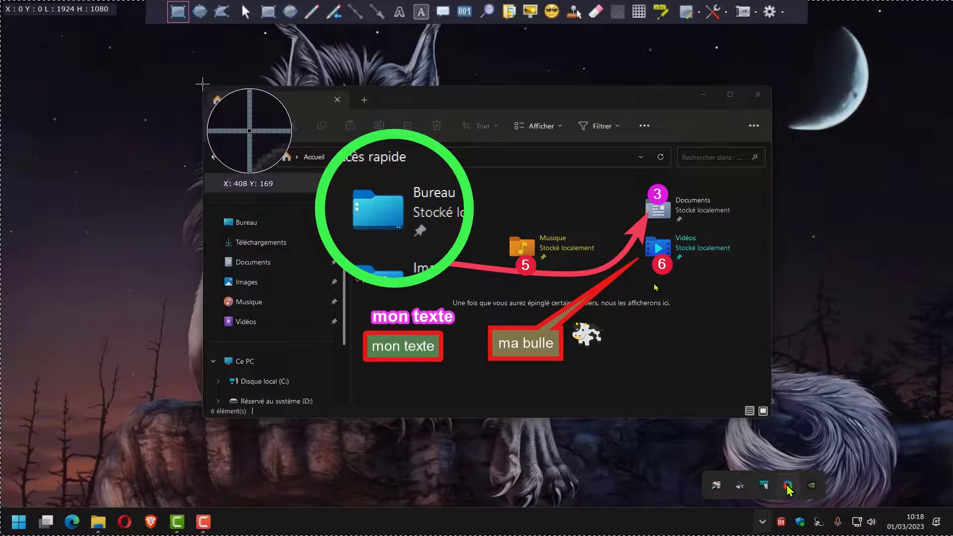
{"action": "left_click_drag", "start_coordinate": [202, 84], "coordinate": [775, 420]}
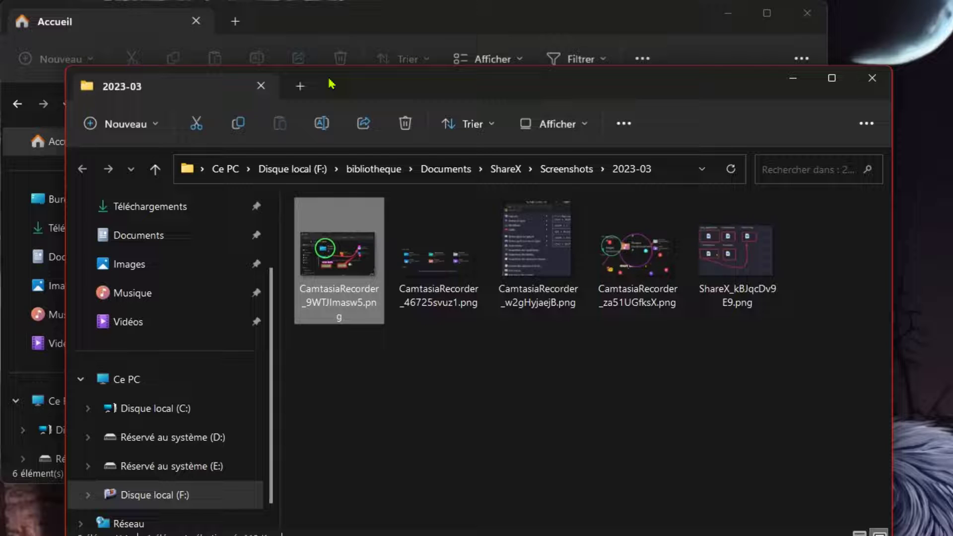
Step: Upload CamtasiaRecorder_9WTJImasw5.png from the 2023-03 folder with ShareX and copy its full-image forum link
{"action": "right_click", "coordinate": [313, 253]}
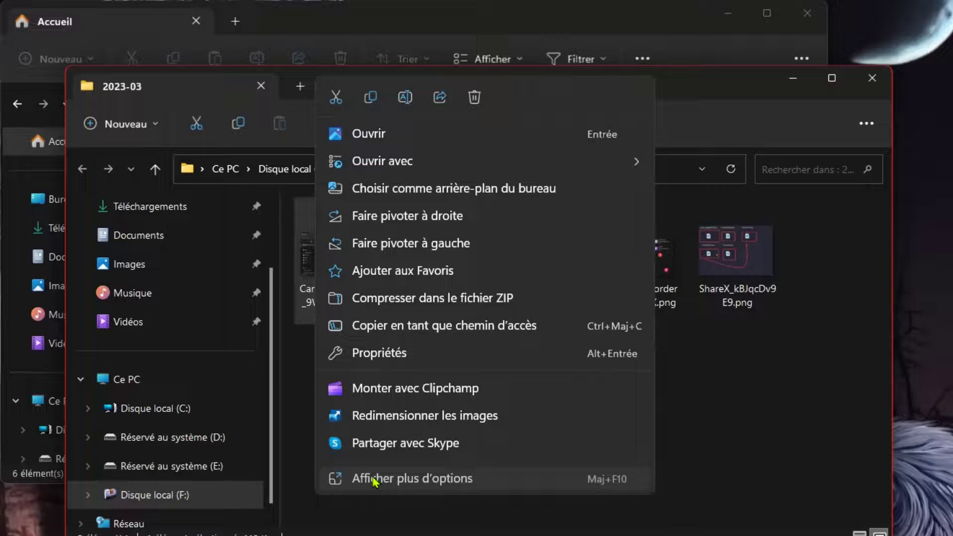
{"action": "left_click", "coordinate": [373, 479]}
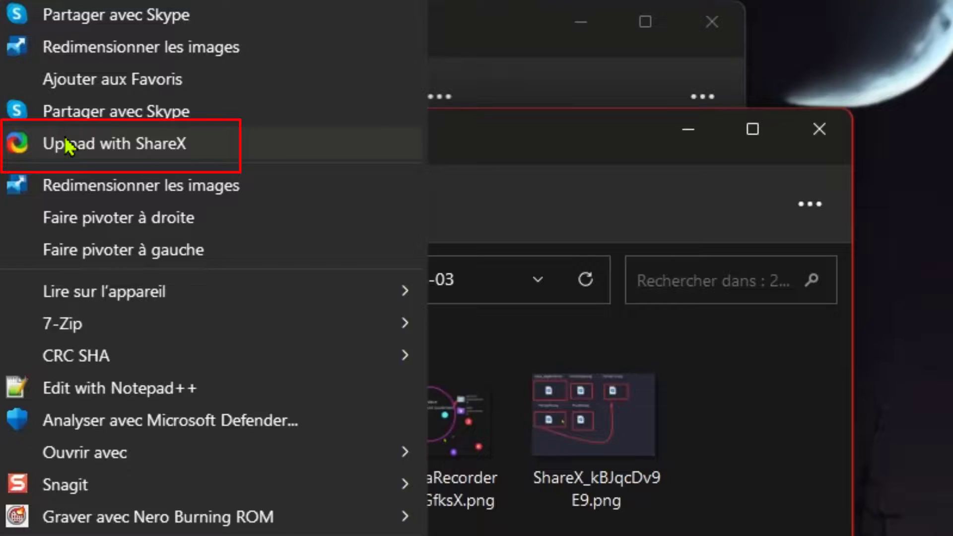
{"action": "left_click", "coordinate": [67, 144]}
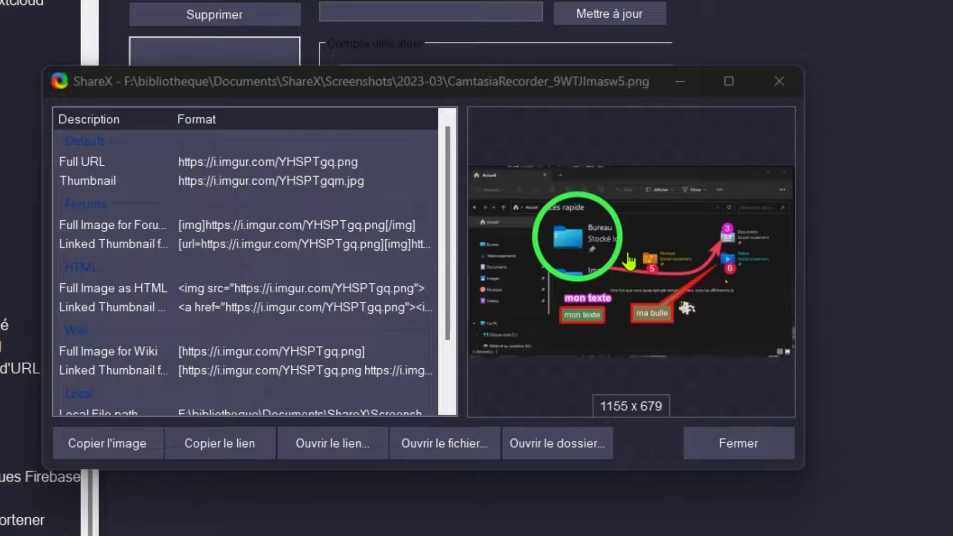
{"action": "left_click", "coordinate": [106, 226]}
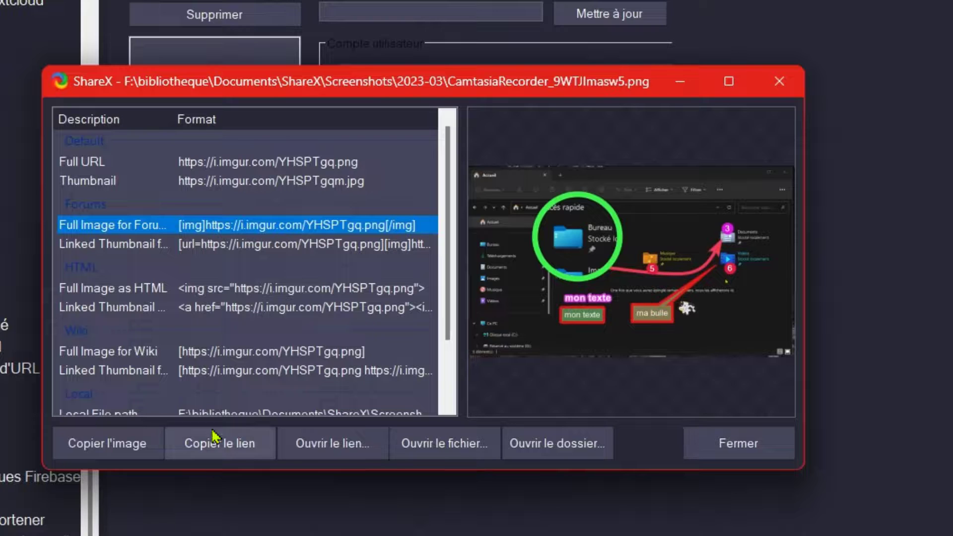
{"action": "left_click", "coordinate": [193, 441]}
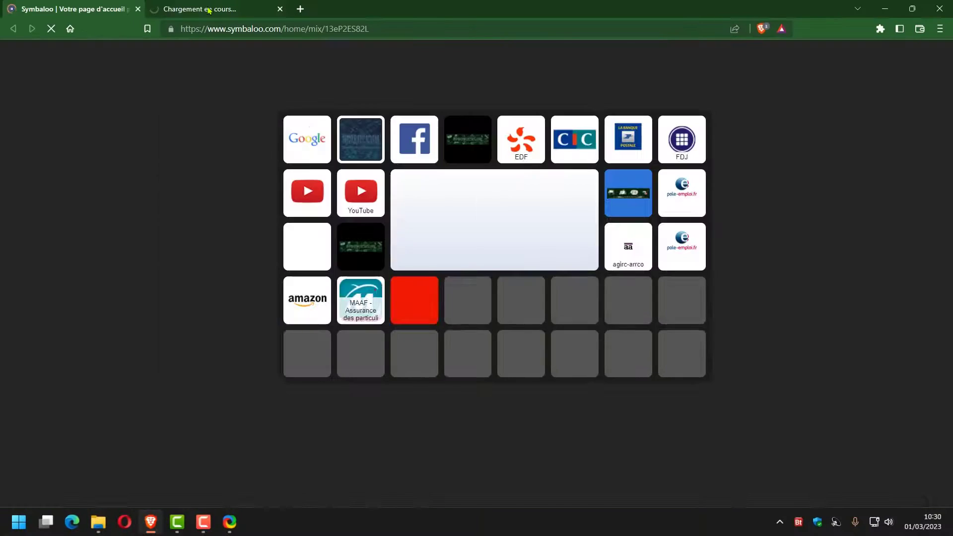
Step: Switch to the informaticsclubs forum in the browser and start a new topic in the section Les options du forum
{"action": "left_click", "coordinate": [209, 10]}
{"action": "scroll", "coordinate": [210, 284], "scroll_direction": "down", "scroll_amount": 3}
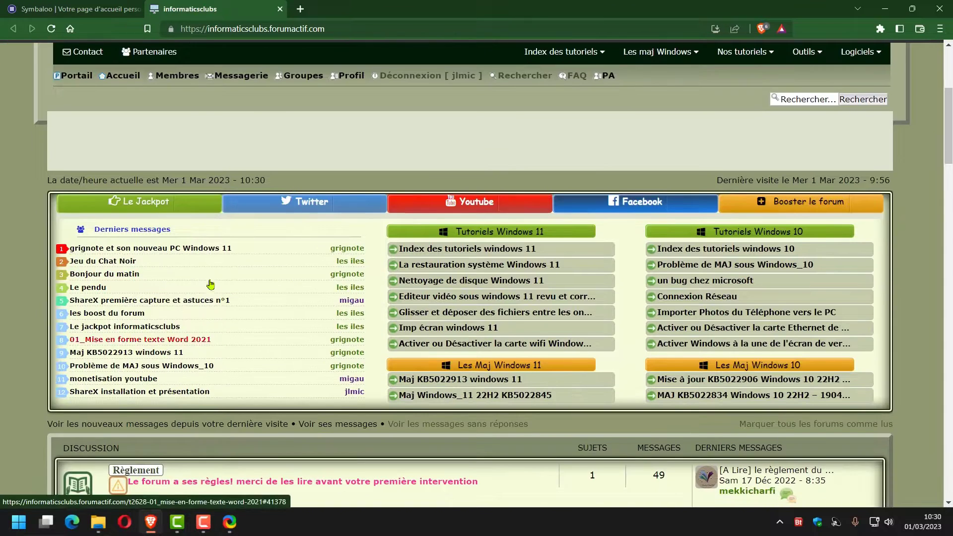
{"action": "scroll", "coordinate": [211, 284], "scroll_direction": "down", "scroll_amount": 8}
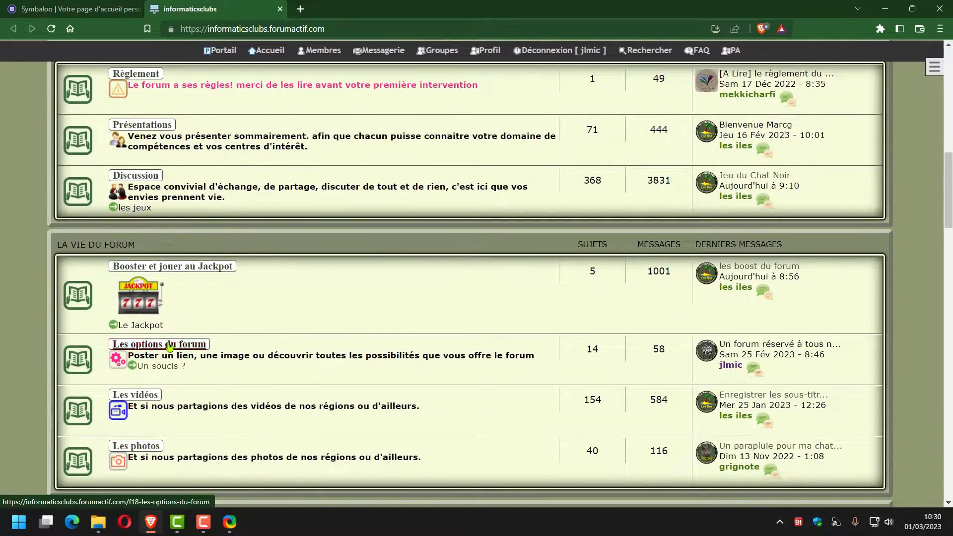
{"action": "left_click", "coordinate": [168, 346]}
{"action": "scroll", "coordinate": [372, 330], "scroll_direction": "down", "scroll_amount": 9}
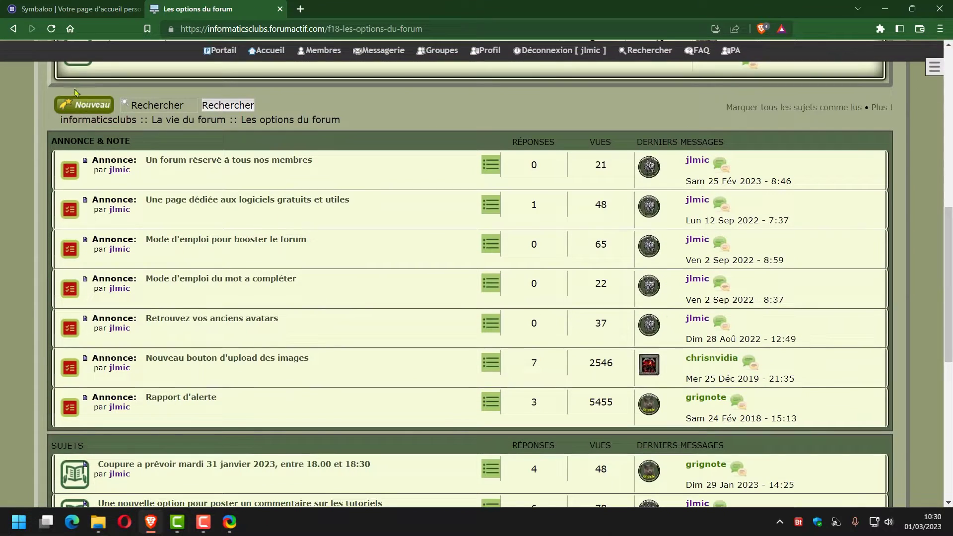
{"action": "left_click", "coordinate": [85, 104]}
Step: Paste the copied image link into the new topic's message body and preview the post
{"action": "scroll", "coordinate": [244, 169], "scroll_direction": "down", "scroll_amount": 3}
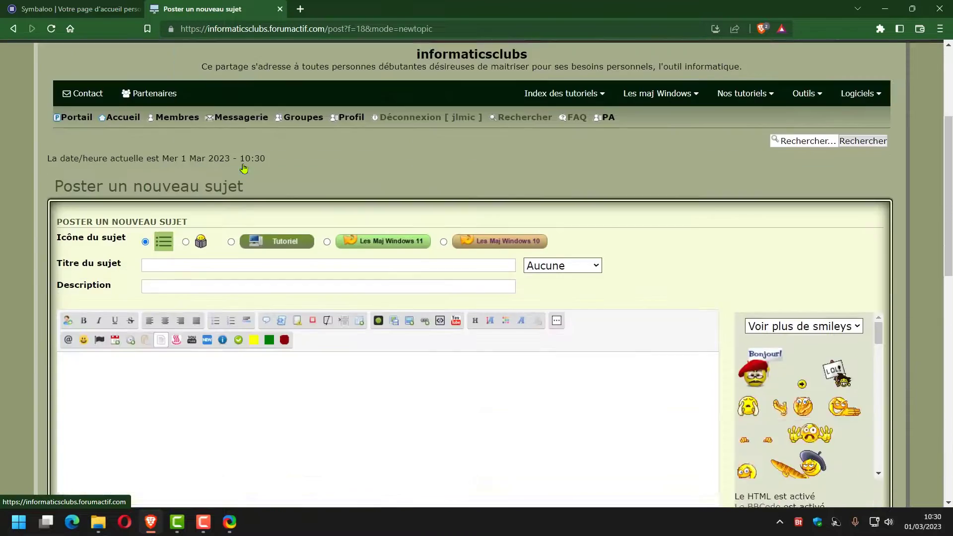
{"action": "scroll", "coordinate": [244, 168], "scroll_direction": "down", "scroll_amount": 4}
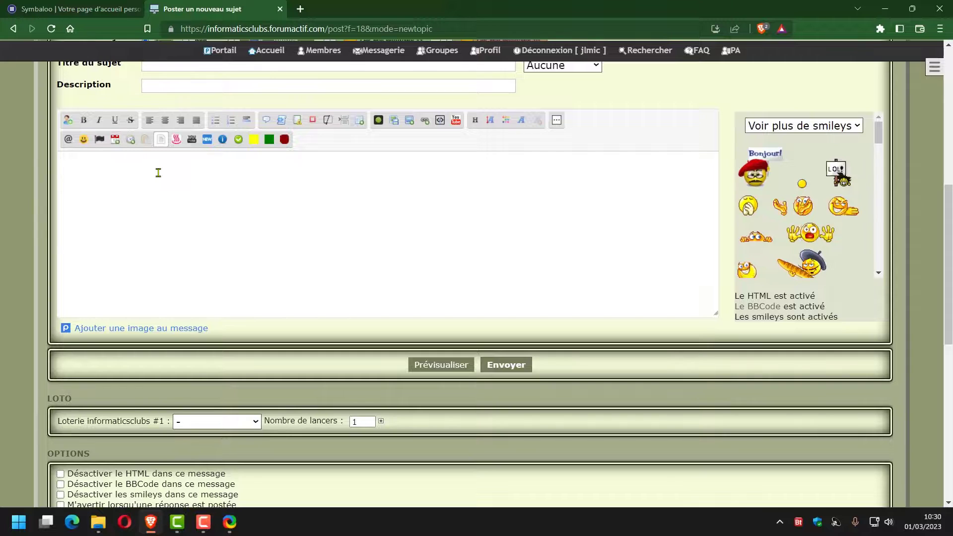
{"action": "left_click", "coordinate": [158, 172]}
{"action": "type", "text": "[img]https://i.imgur.com/YHSPTgq.png[/img]"}
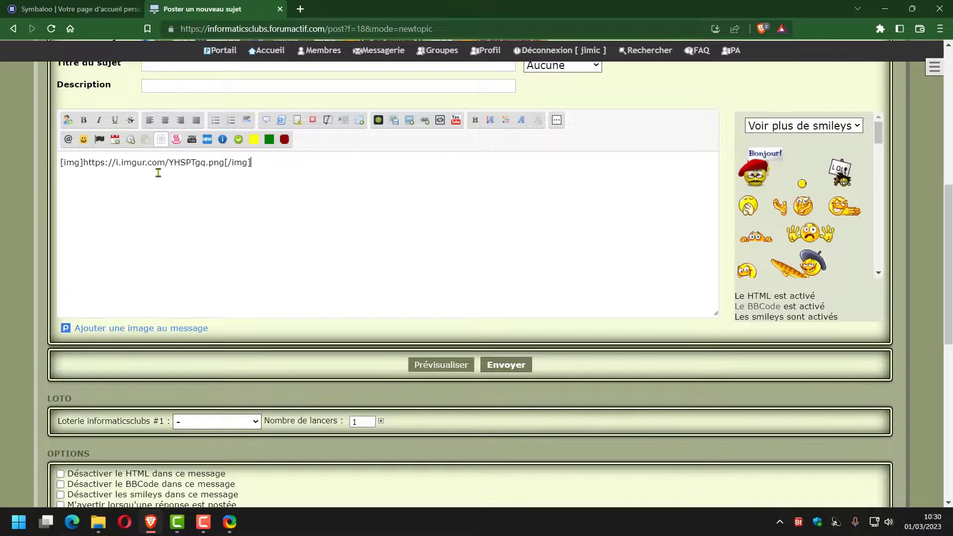
{"action": "left_click", "coordinate": [441, 367]}
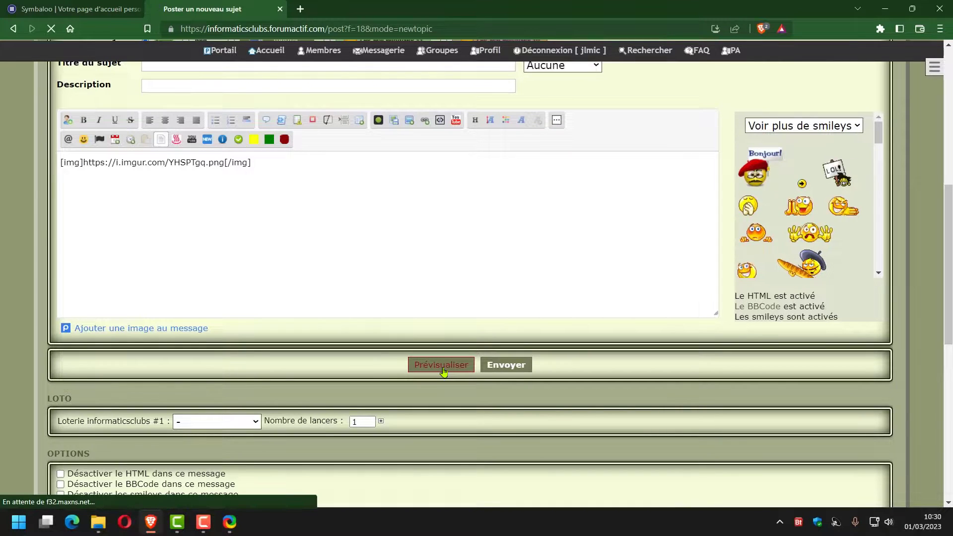
{"action": "scroll", "coordinate": [558, 230], "scroll_direction": "down", "scroll_amount": 5}
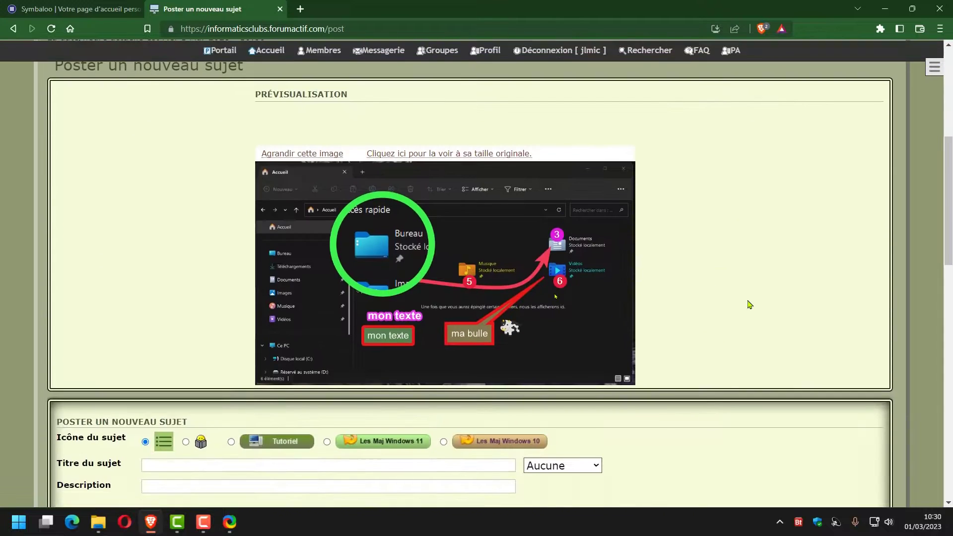